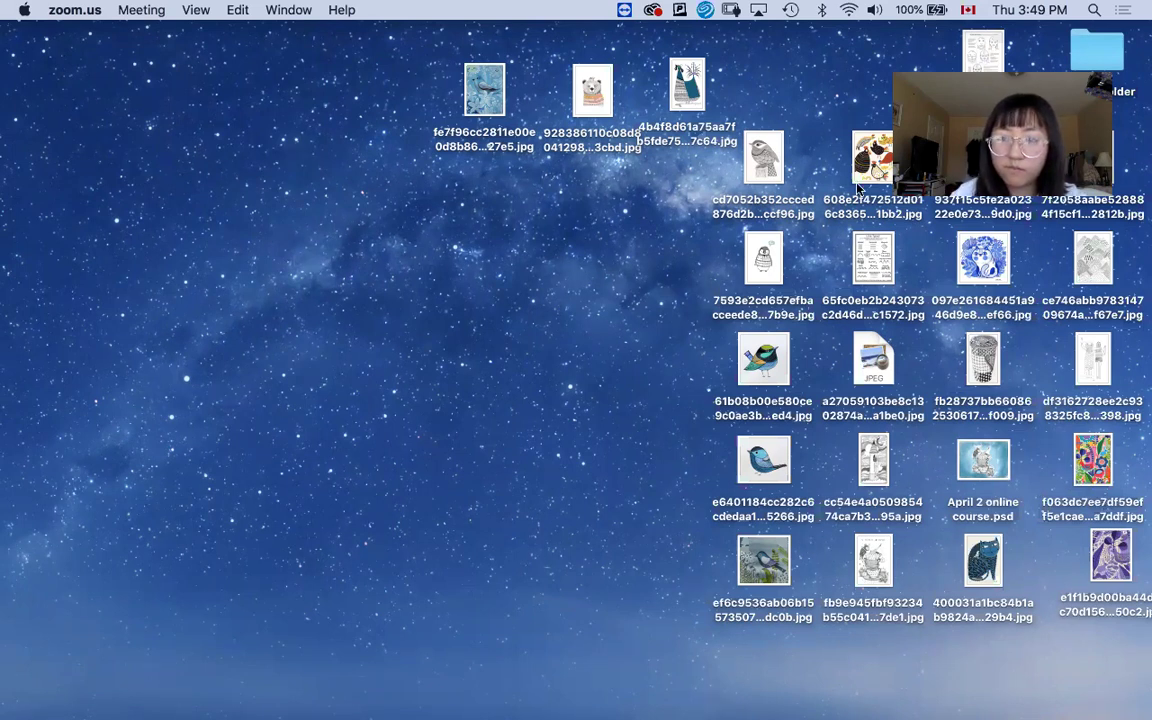
Open the green-capped bird and blue bird images from the desktop, compare them side by side, and close both.
double_click(763, 360)
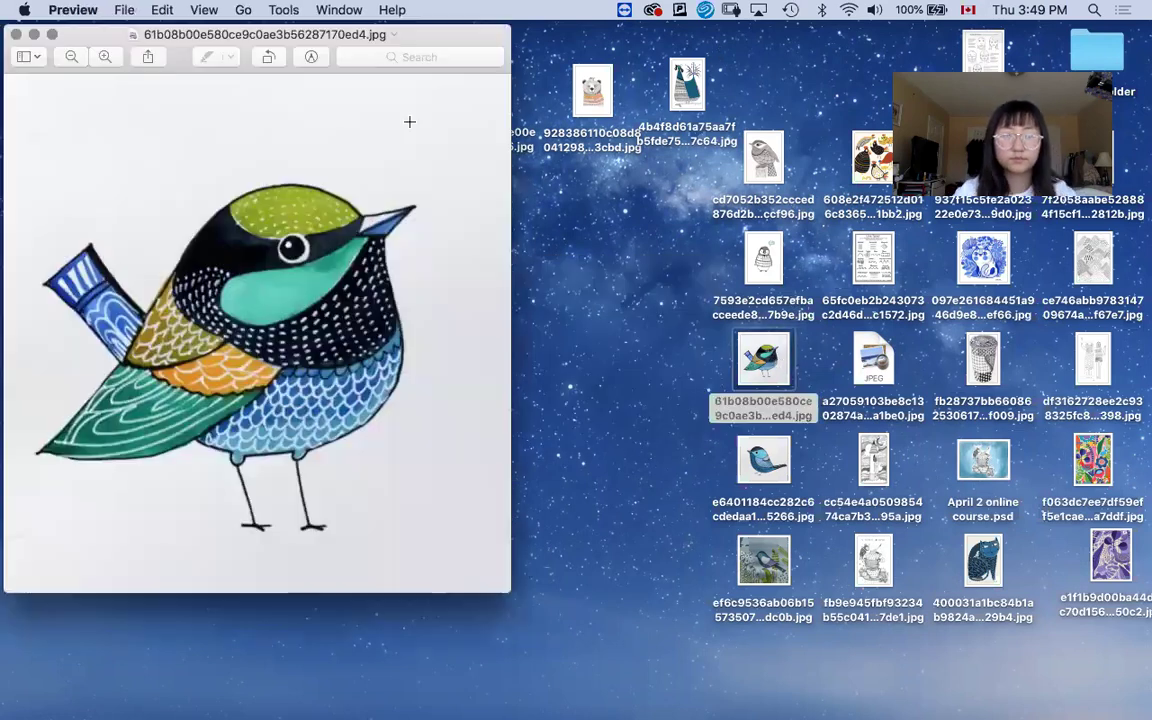
drag(395, 30, 467, 138)
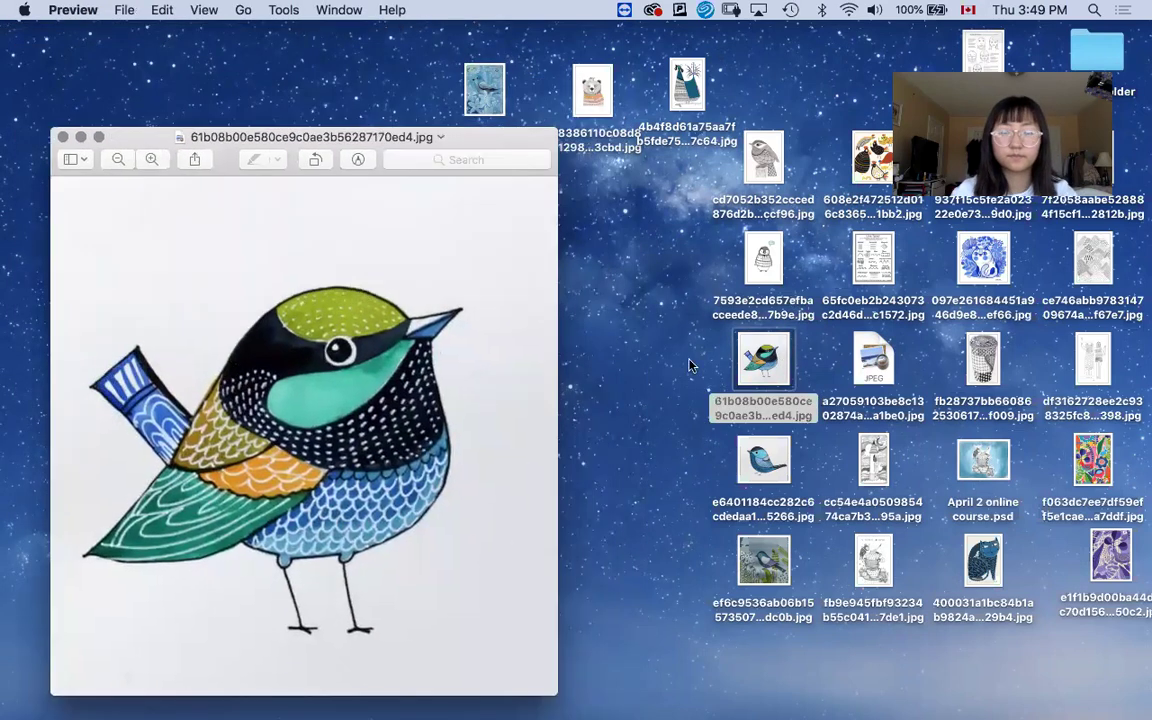
click(750, 465)
key(super+o)
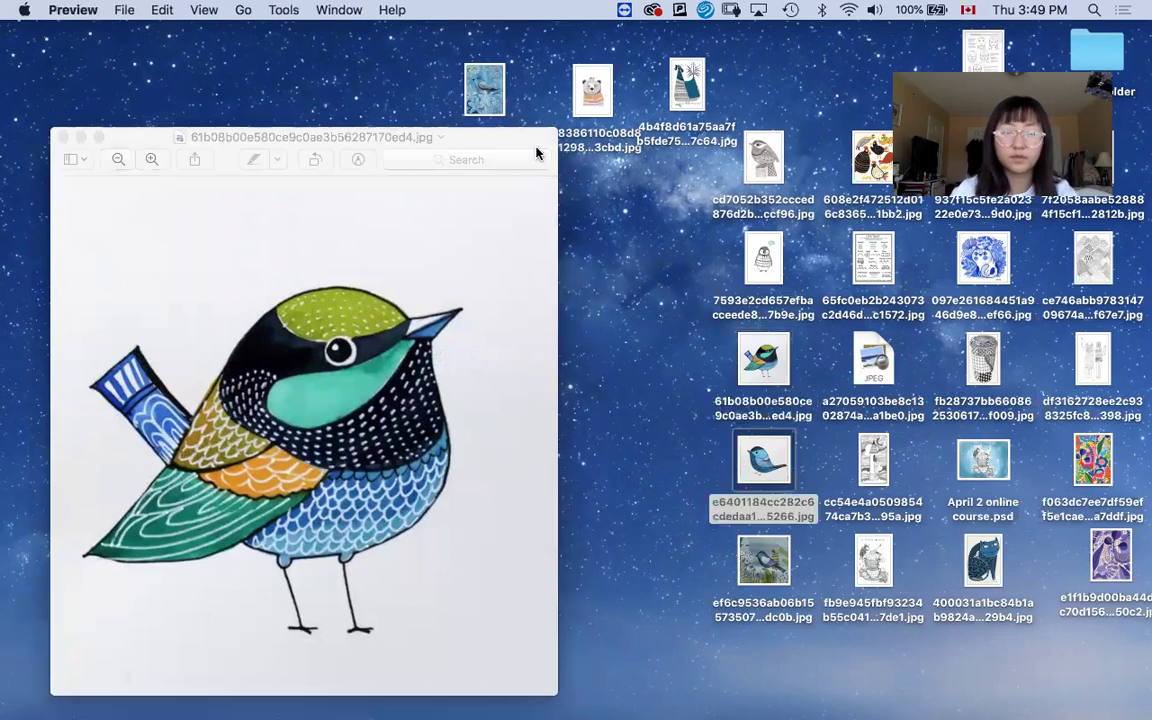
drag(532, 77, 883, 210)
drag(460, 165, 624, 177)
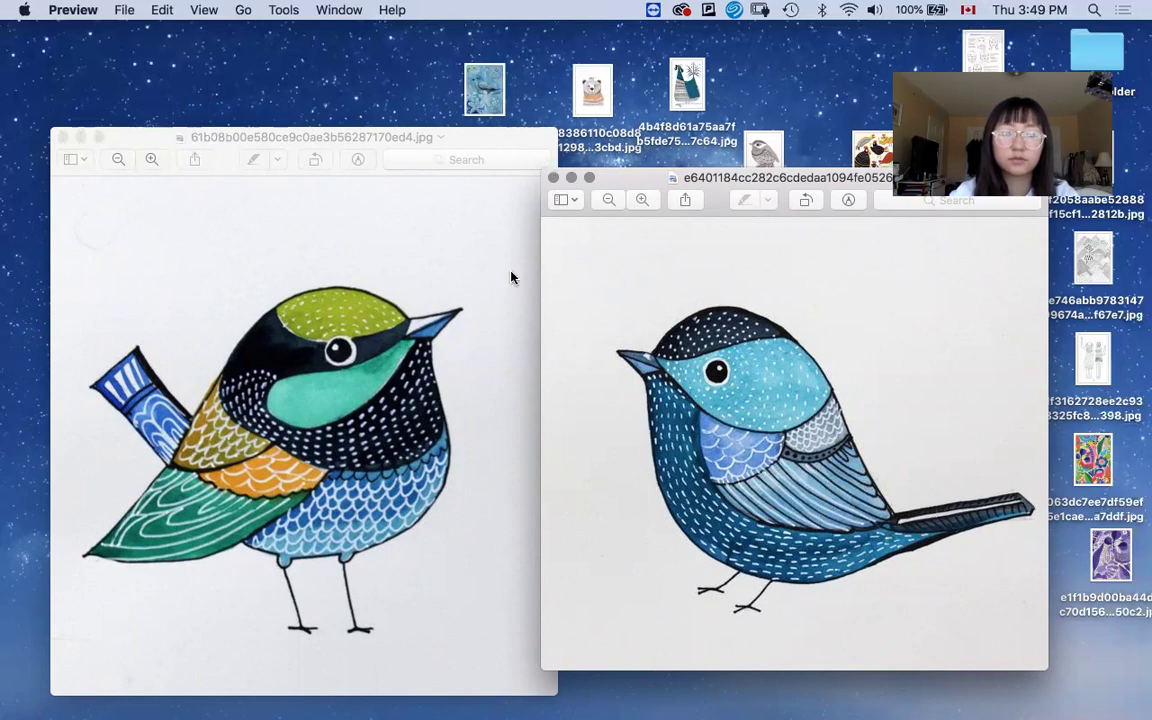
click(554, 178)
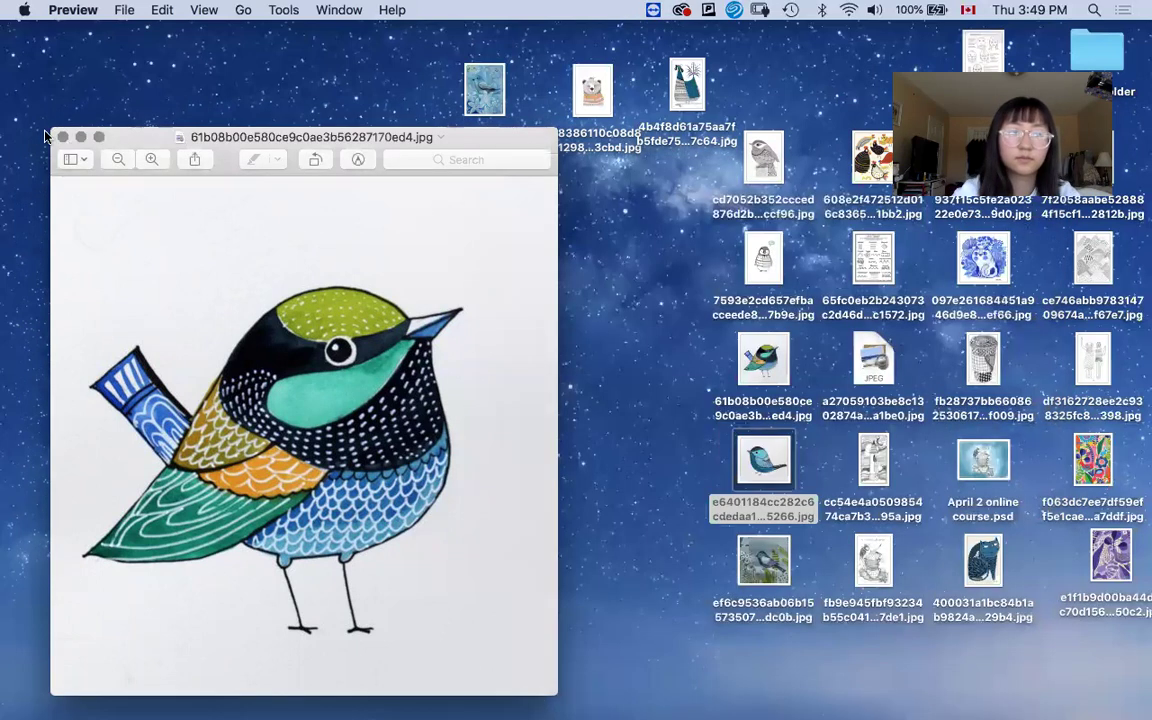
click(62, 137)
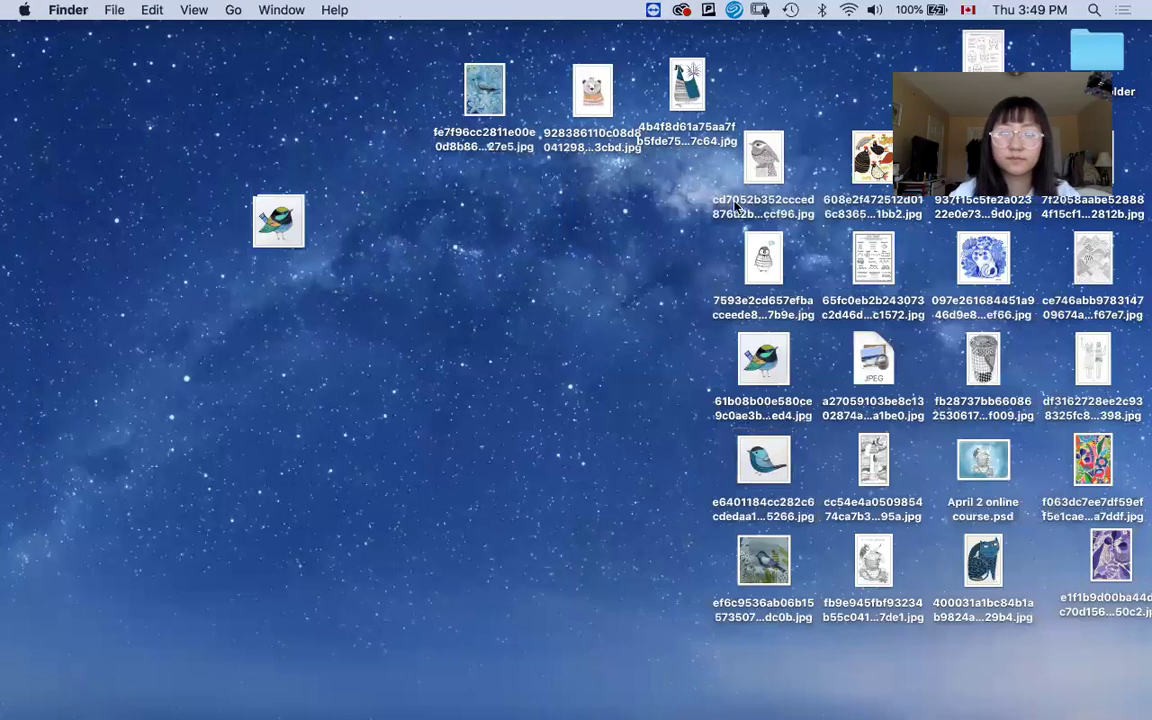
Open the desktop image of the penguin in a patterned sweater, examine its line patterns, and close it.
double_click(777, 270)
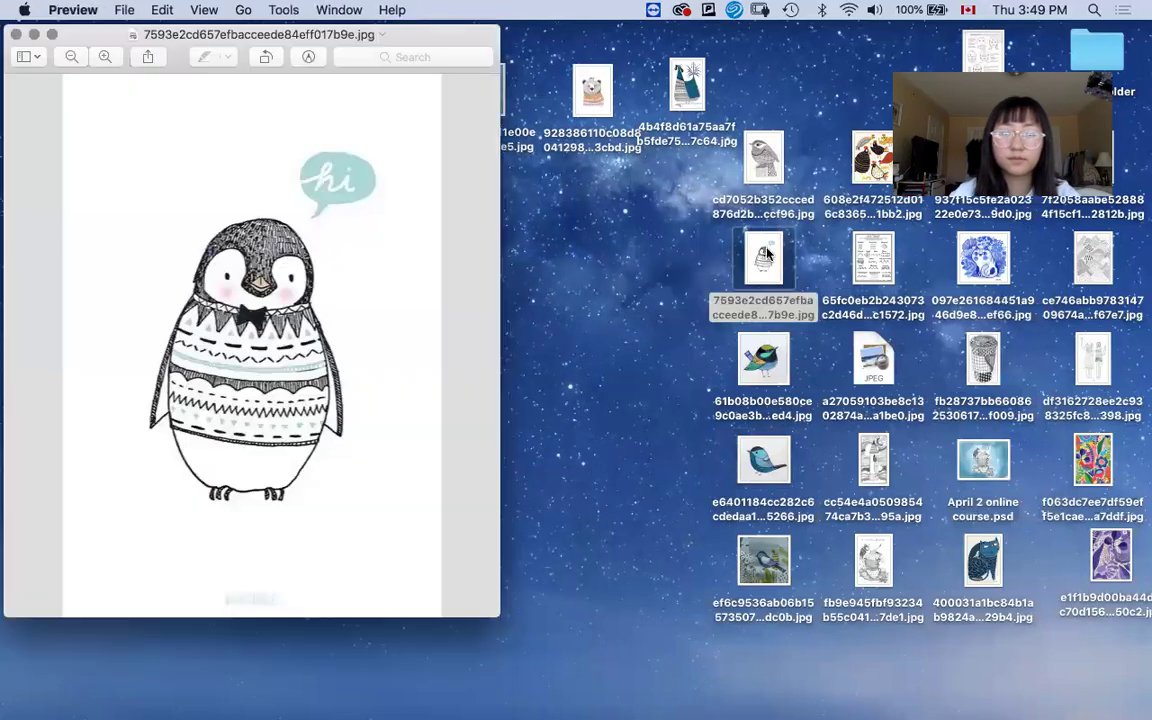
drag(465, 36, 616, 106)
drag(692, 116, 848, 103)
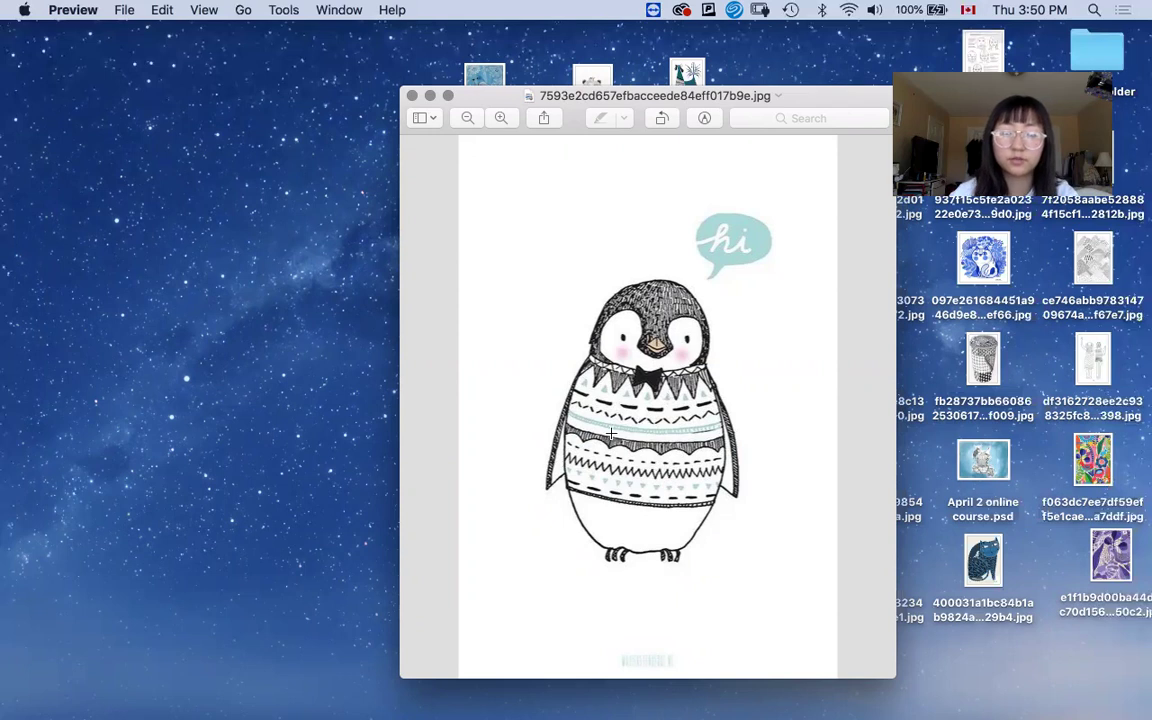
drag(493, 101, 545, 100)
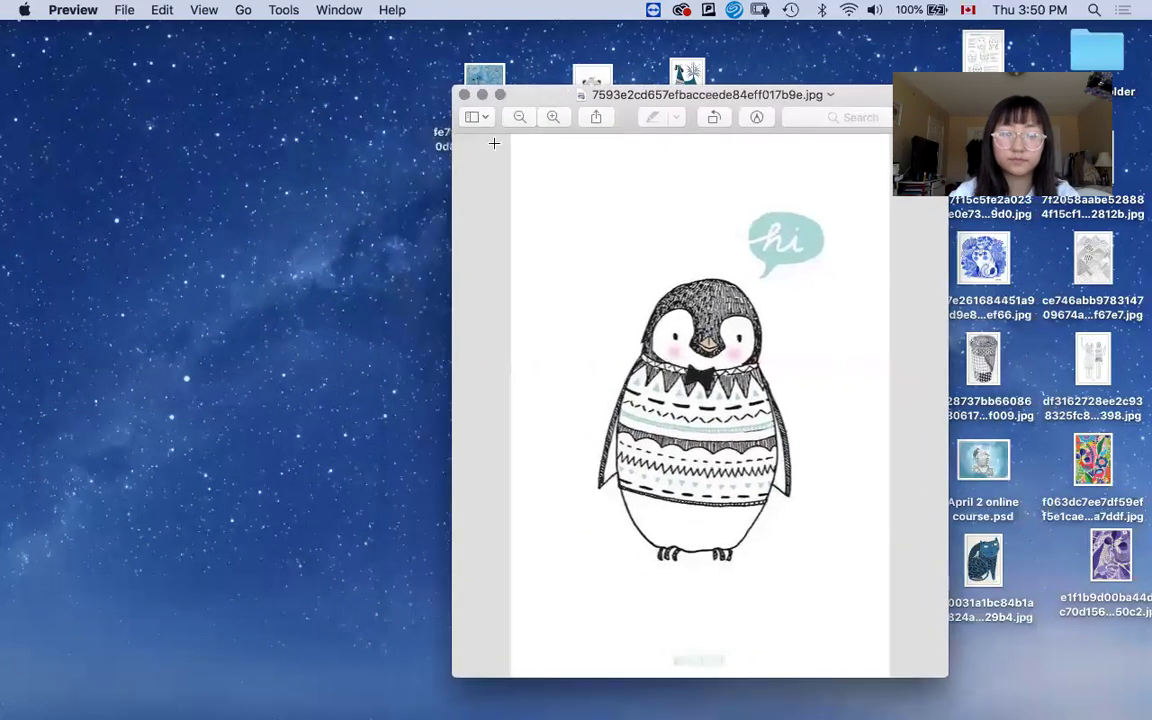
click(465, 94)
Switch to Photoshop and place the penguin image from the desktop into April 2 online course.psd as a new layer.
mouse_move(843, 707)
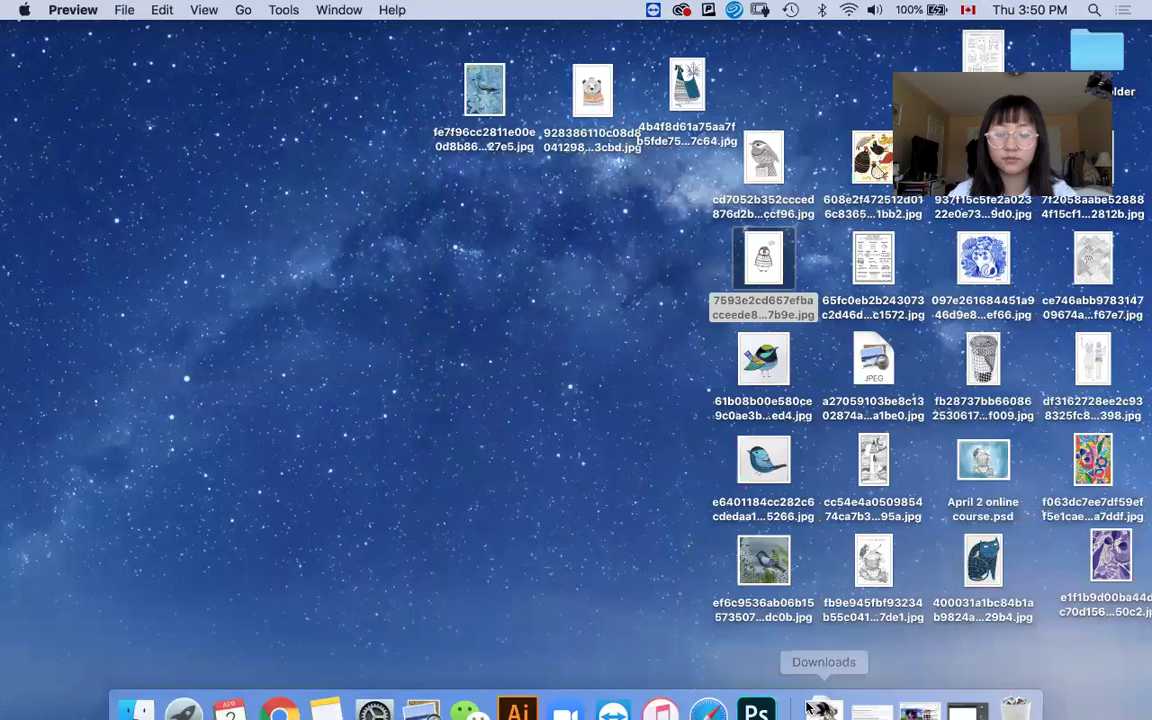
click(967, 689)
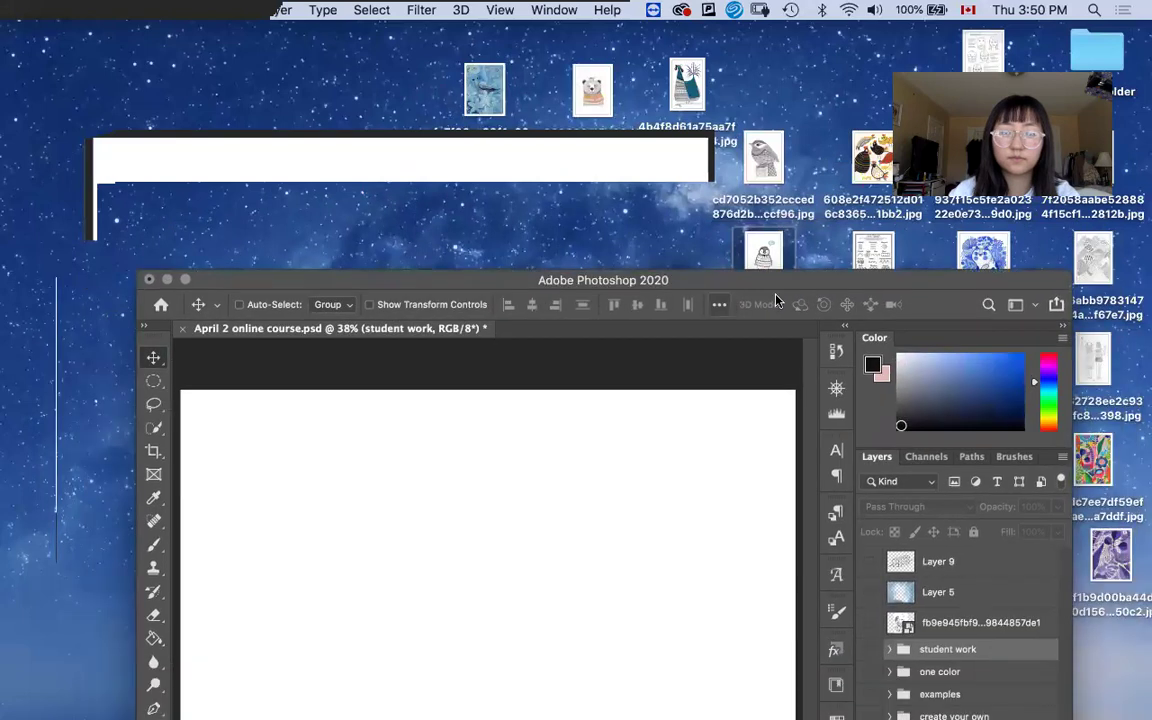
drag(762, 258, 622, 432)
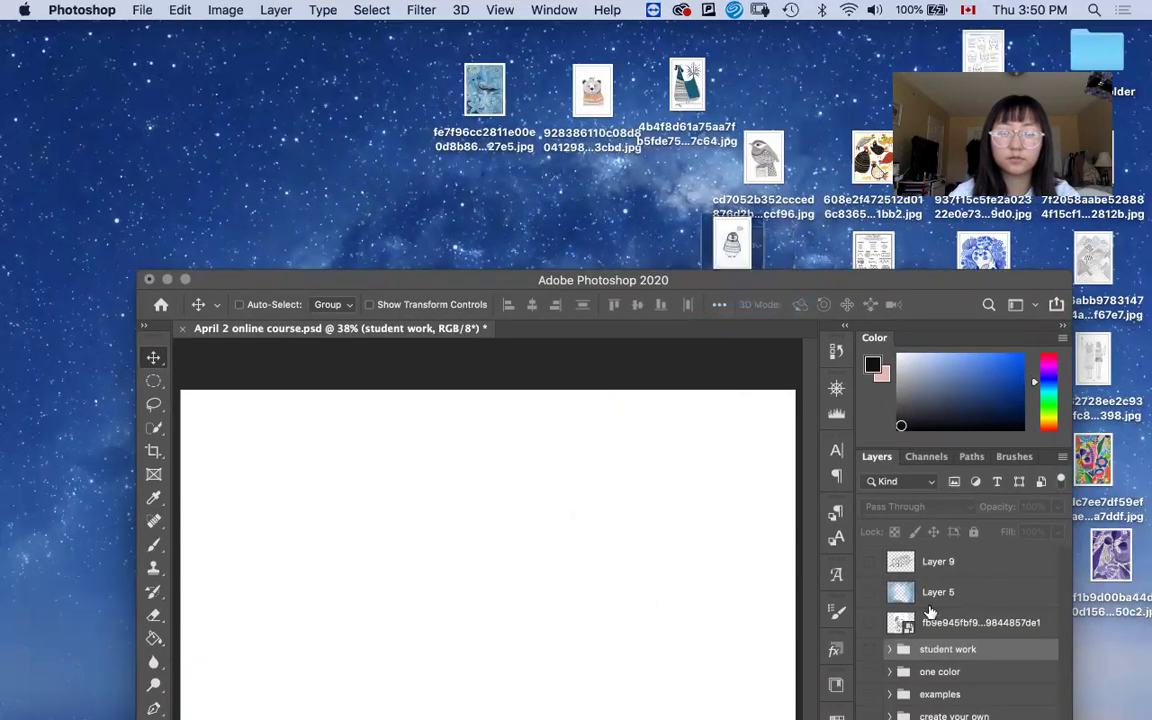
drag(868, 280, 772, 379)
click(984, 678)
drag(735, 242, 620, 580)
drag(723, 371, 763, 29)
click(179, 124)
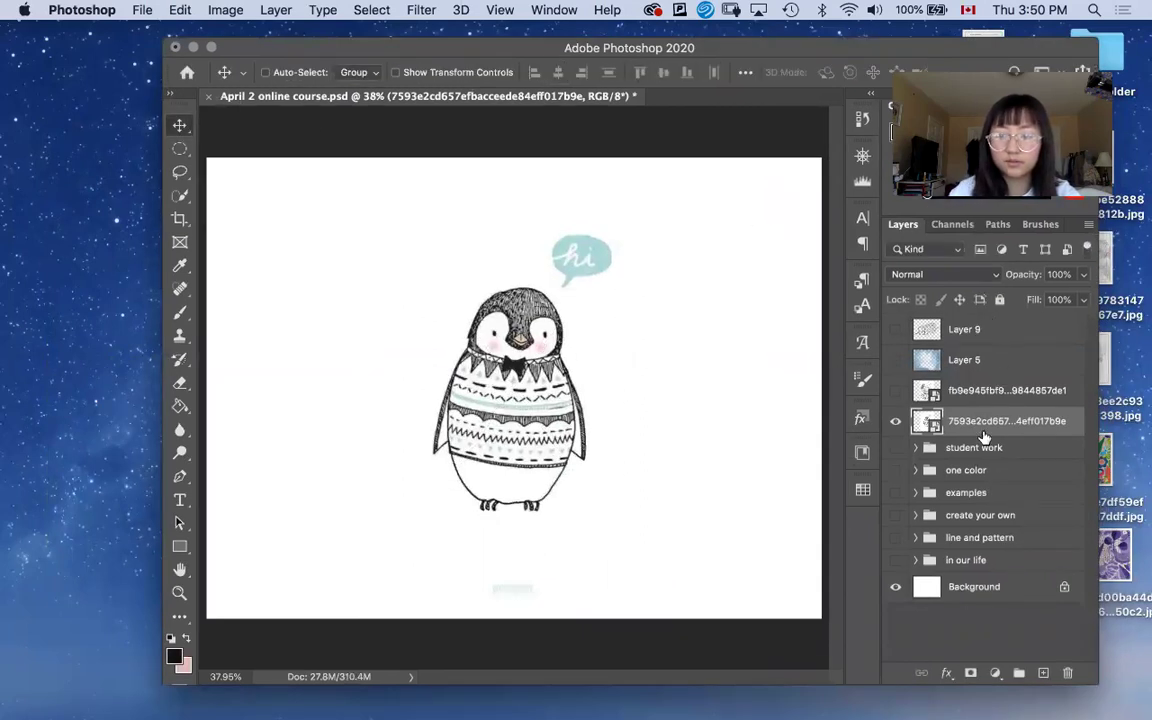
Add a new layer above the penguin image and sketch a thick ice floe under the penguin's feet with the black size 25 brush.
click(1045, 673)
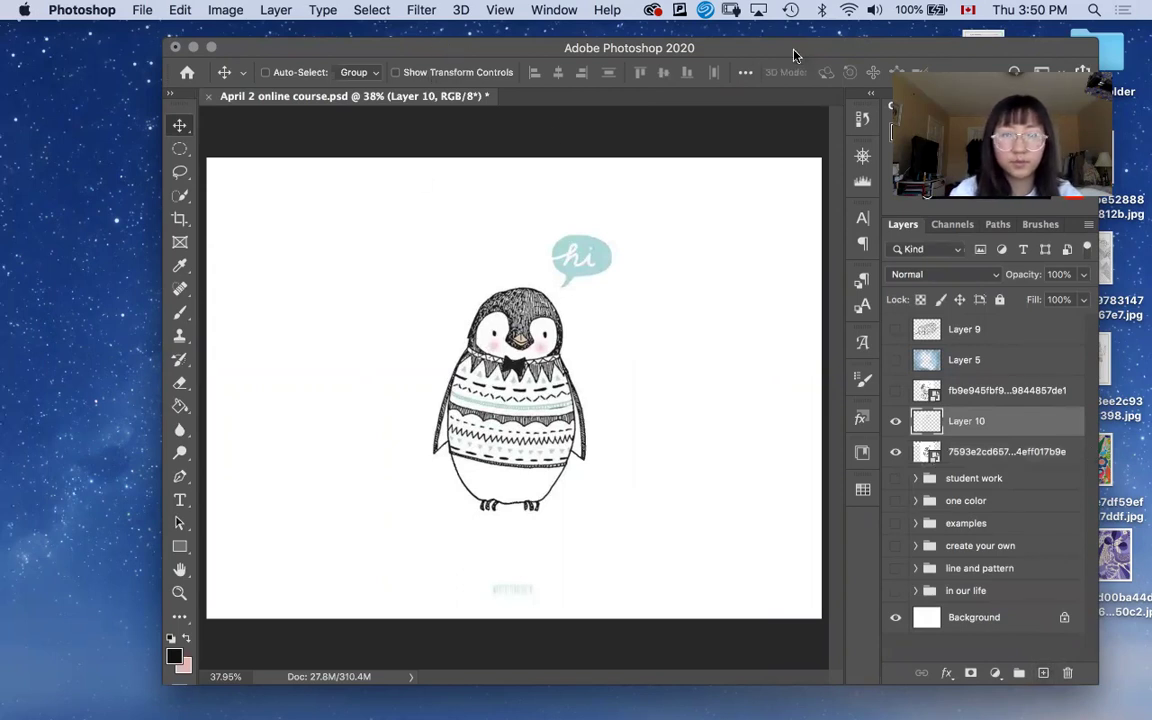
drag(716, 45, 733, 63)
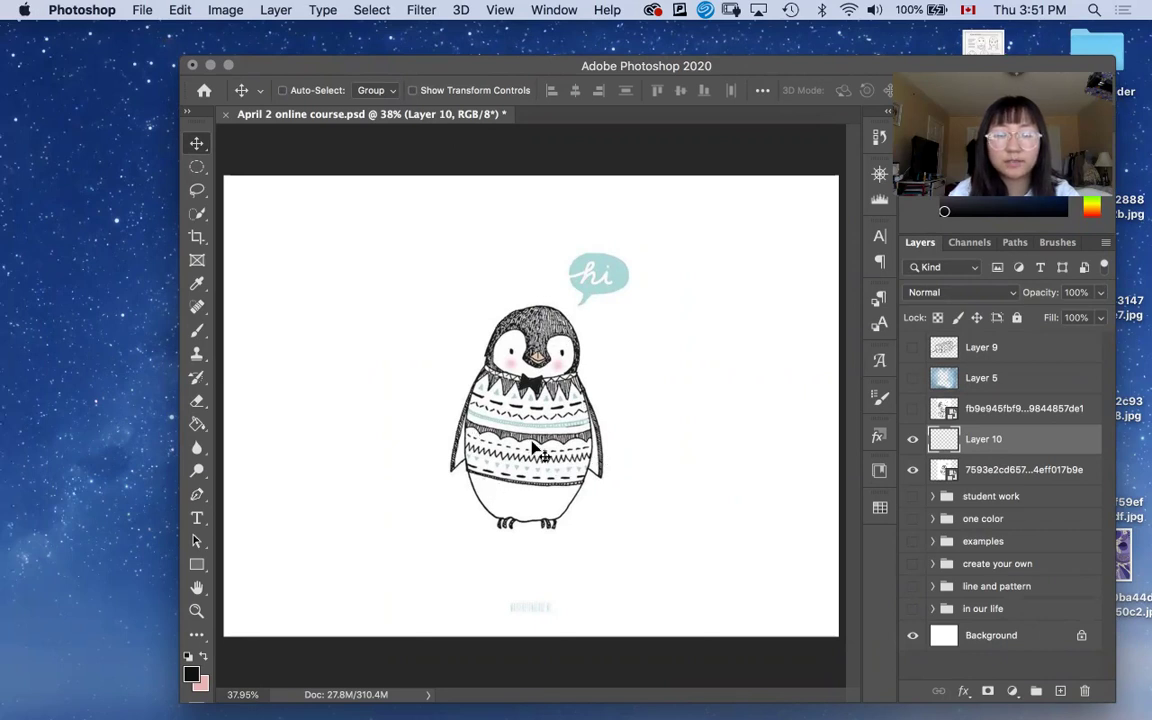
click(197, 330)
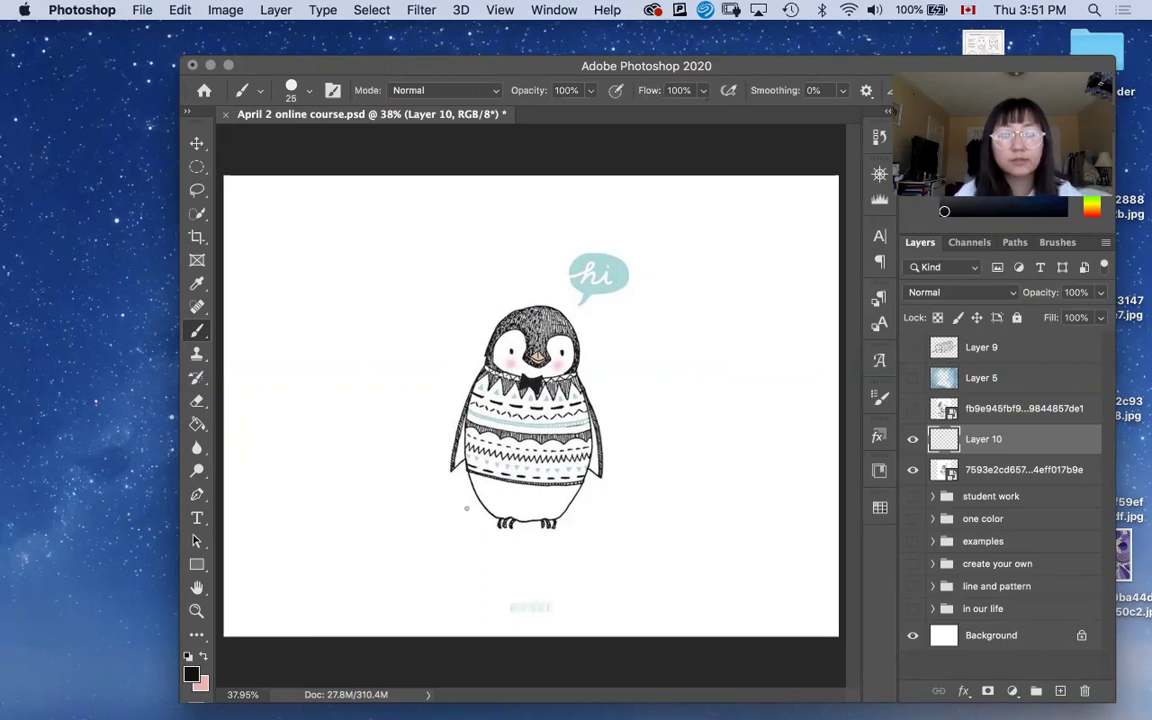
mouse_move(472, 510)
mouse_down()
mouse_move(432, 518)
mouse_move(455, 562)
mouse_move(582, 548)
mouse_move(654, 495)
mouse_up()
drag(585, 492, 572, 494)
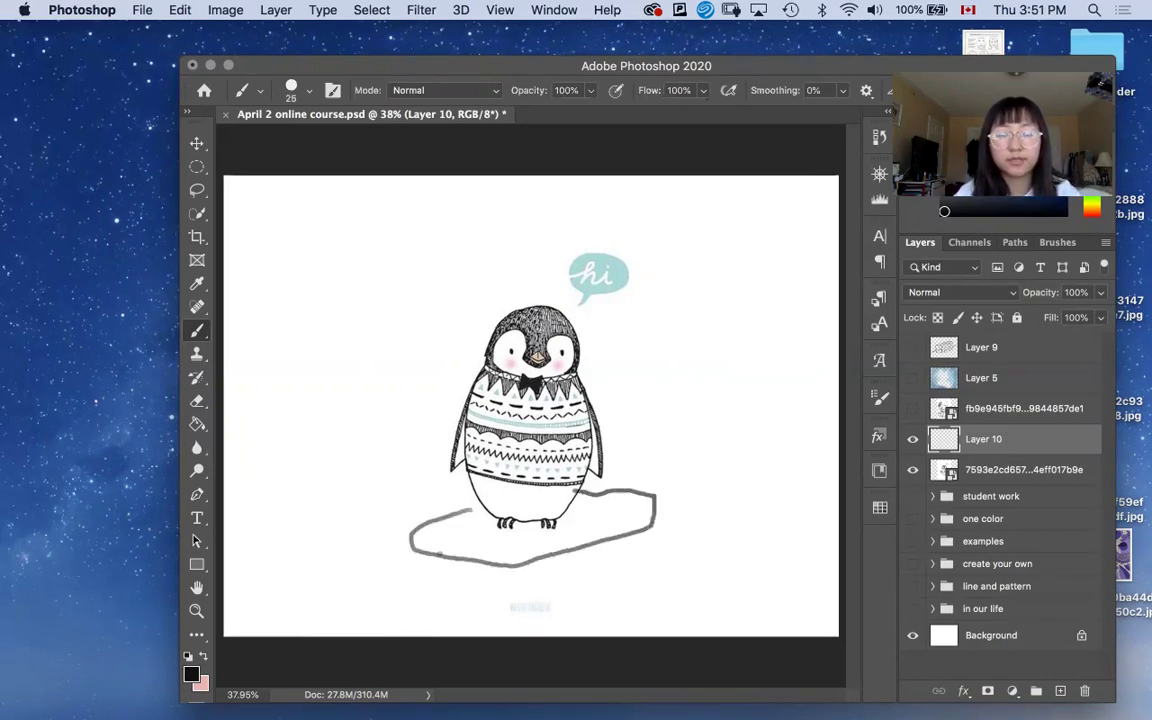
drag(517, 580, 655, 497)
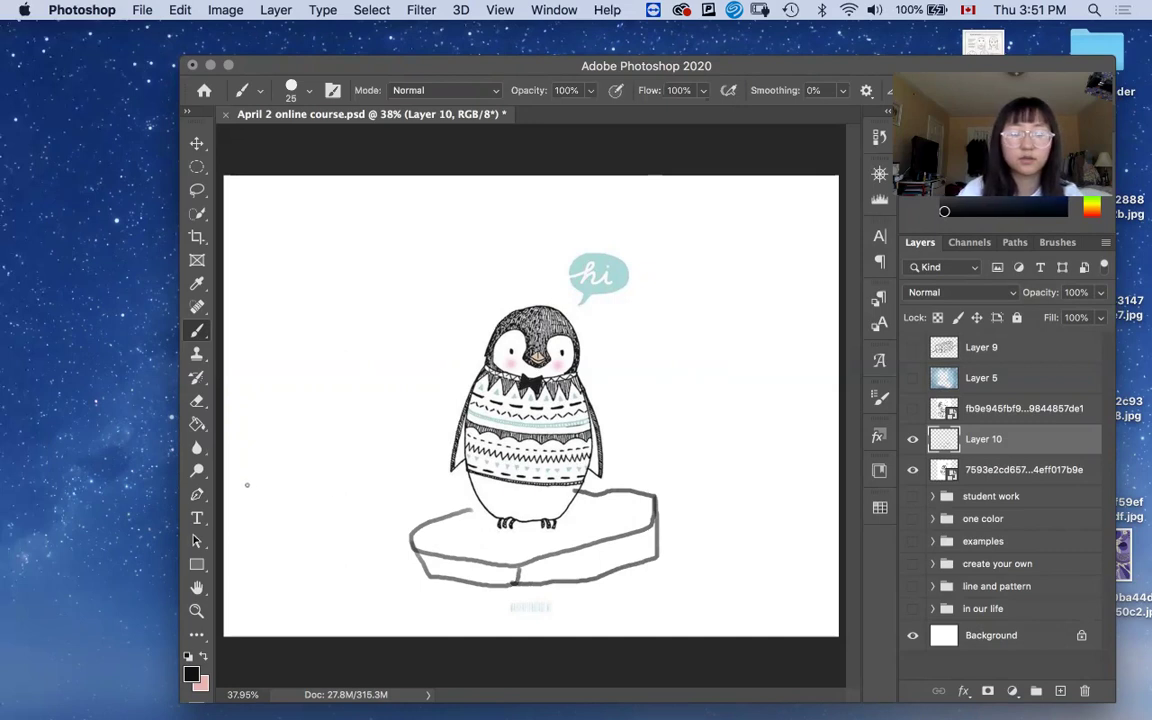
Sketch an ice floe on each side of the penguin and a wavy waterline running between the floes.
drag(291, 480, 408, 470)
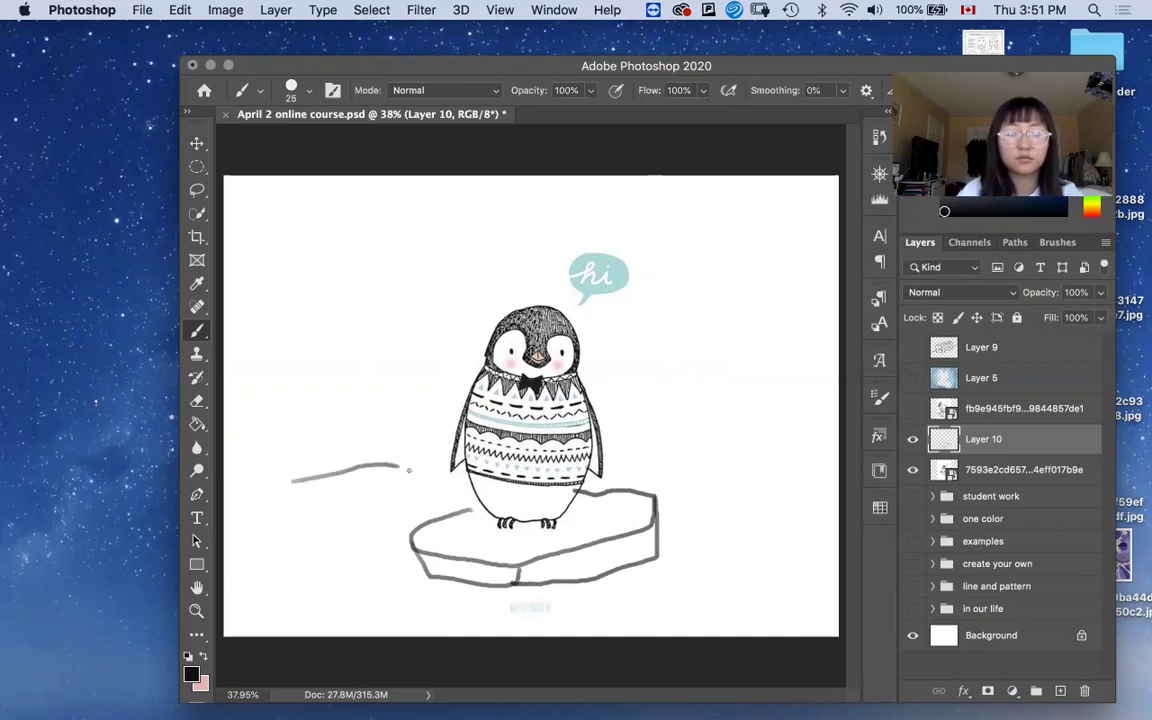
mouse_move(291, 481)
mouse_down()
mouse_move(257, 500)
mouse_move(380, 520)
mouse_up()
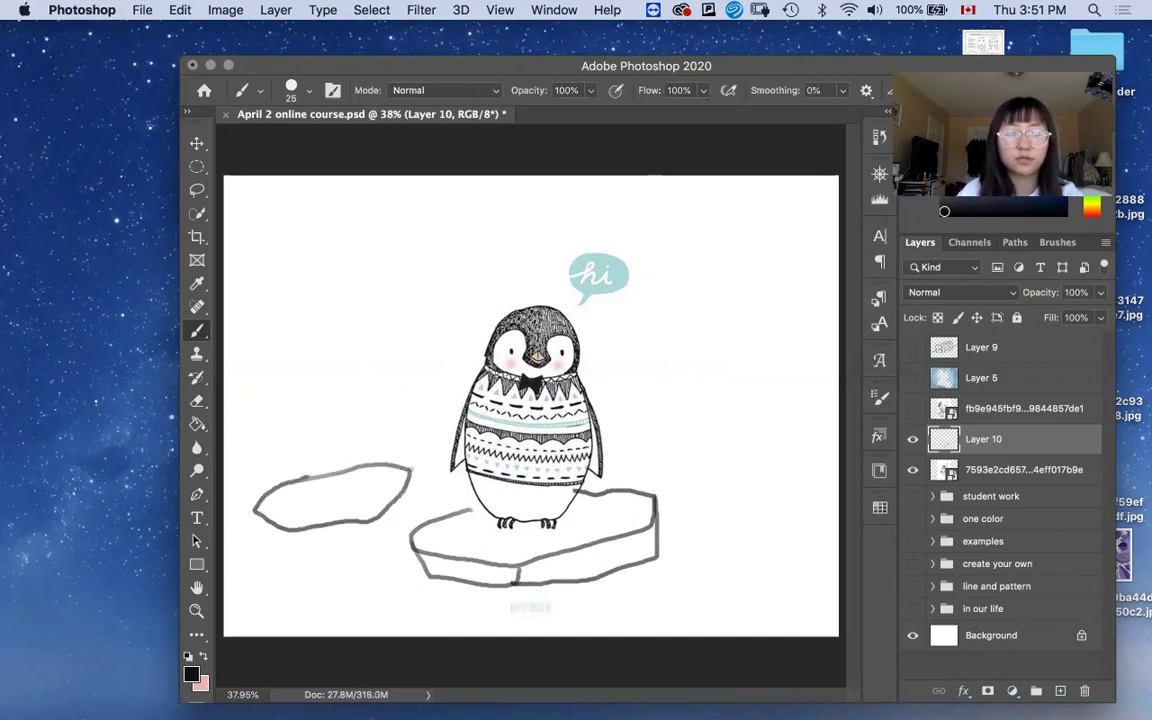
mouse_move(413, 466)
mouse_down()
mouse_move(406, 505)
mouse_move(362, 548)
mouse_move(410, 475)
mouse_up()
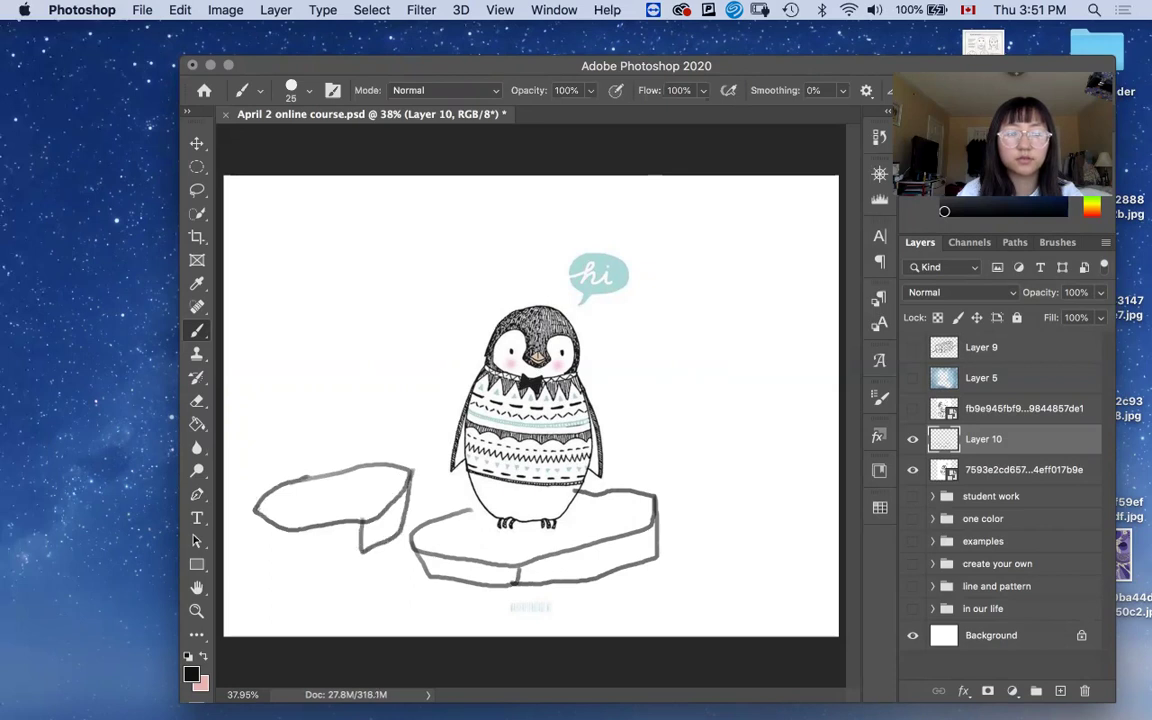
mouse_move(257, 510)
mouse_down()
mouse_move(263, 540)
mouse_move(299, 560)
mouse_move(361, 552)
mouse_up()
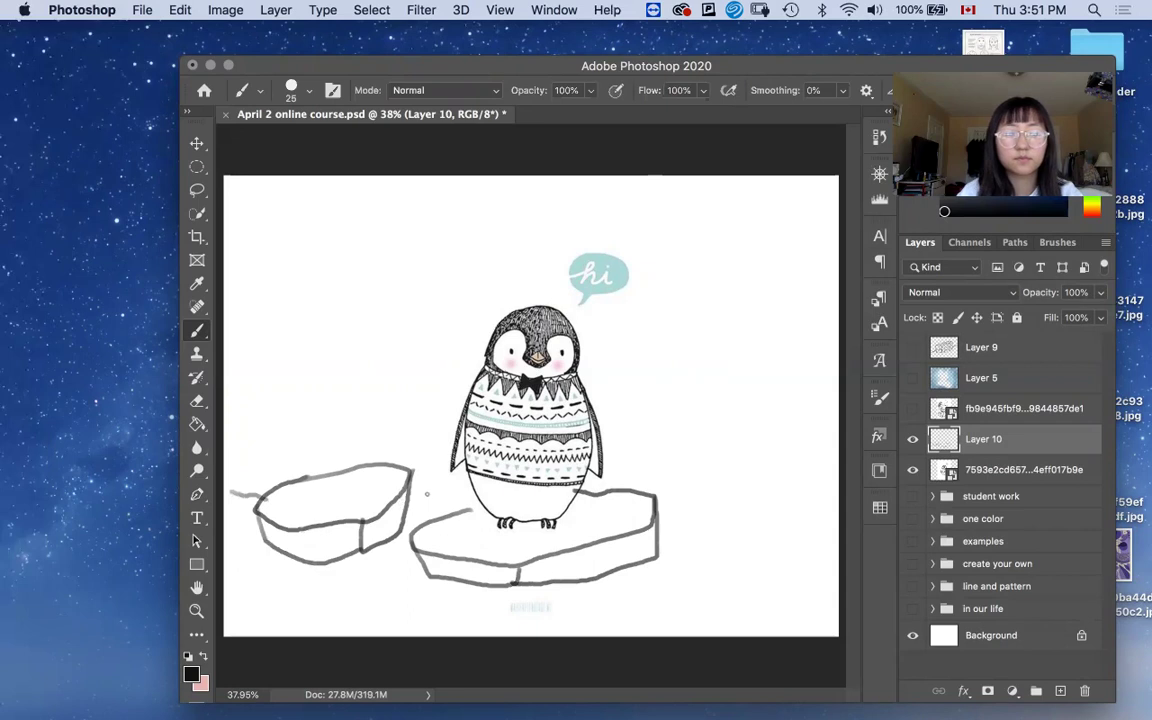
mouse_move(654, 492)
mouse_down()
mouse_move(816, 489)
mouse_move(704, 492)
mouse_move(768, 532)
mouse_move(820, 480)
mouse_move(757, 464)
mouse_up()
mouse_move(700, 498)
mouse_down()
mouse_move(740, 552)
mouse_move(822, 490)
mouse_move(768, 562)
mouse_up()
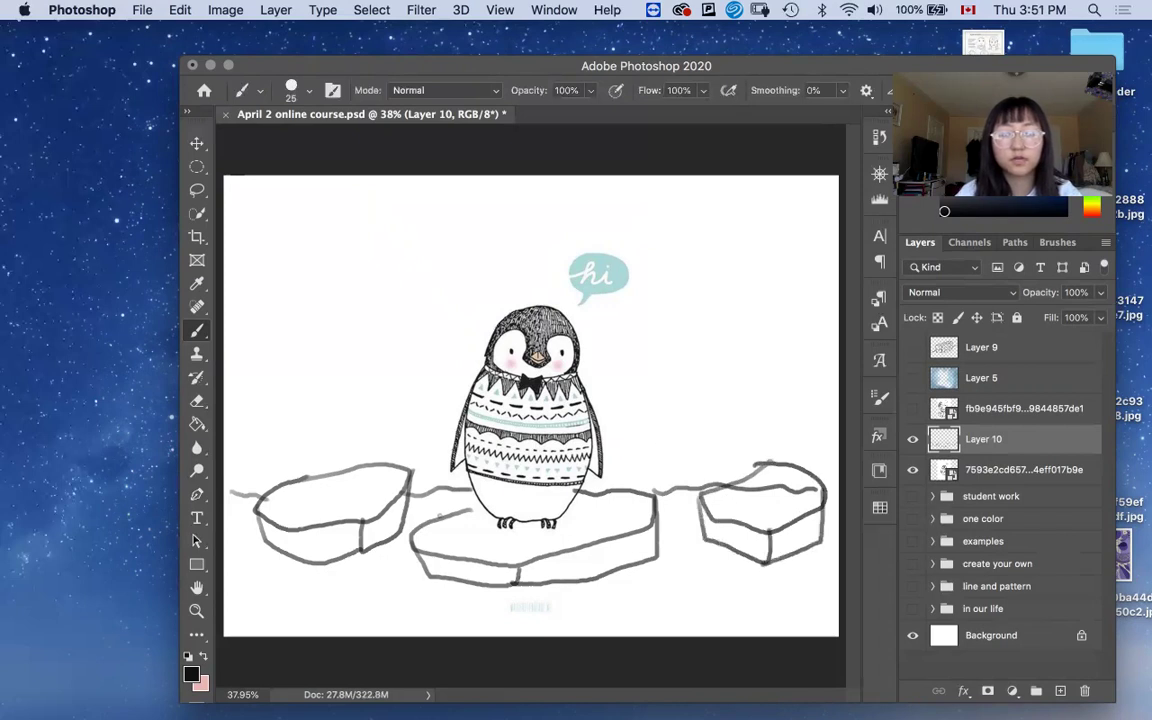
Draw short wavy lines and two small fish in the water below the ice floes.
drag(392, 591, 420, 594)
drag(510, 607, 750, 593)
drag(271, 612, 306, 614)
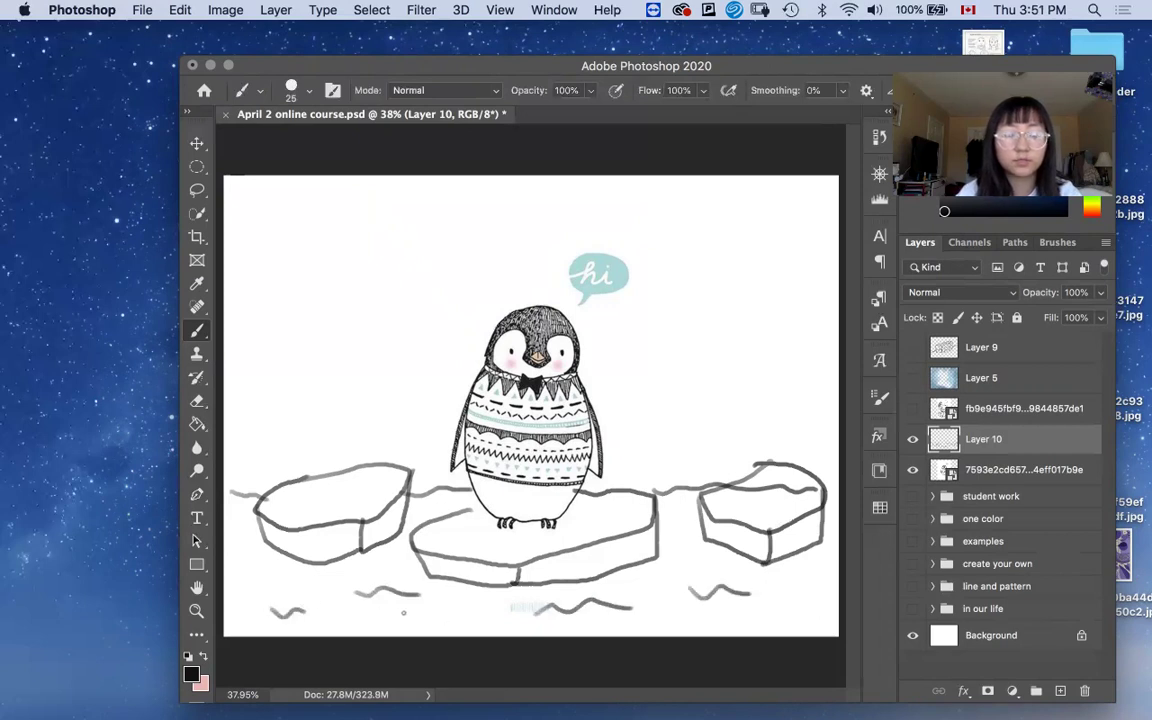
mouse_move(403, 601)
mouse_down()
mouse_move(458, 609)
mouse_move(393, 612)
mouse_up()
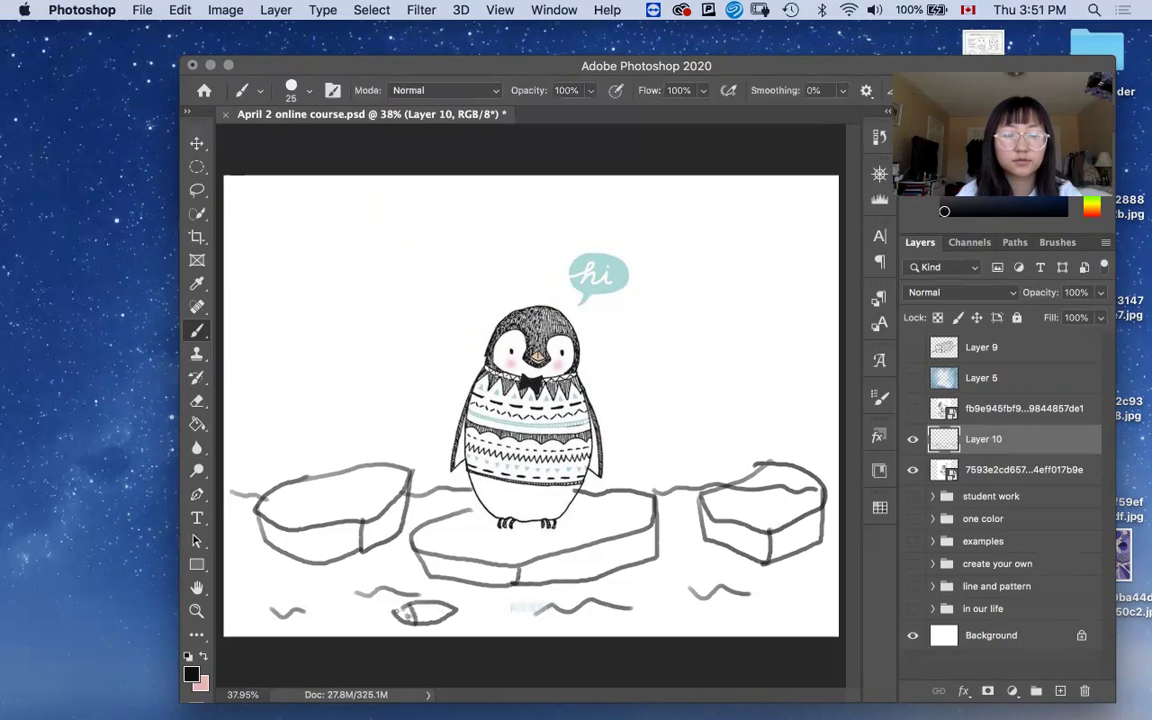
drag(470, 594, 470, 620)
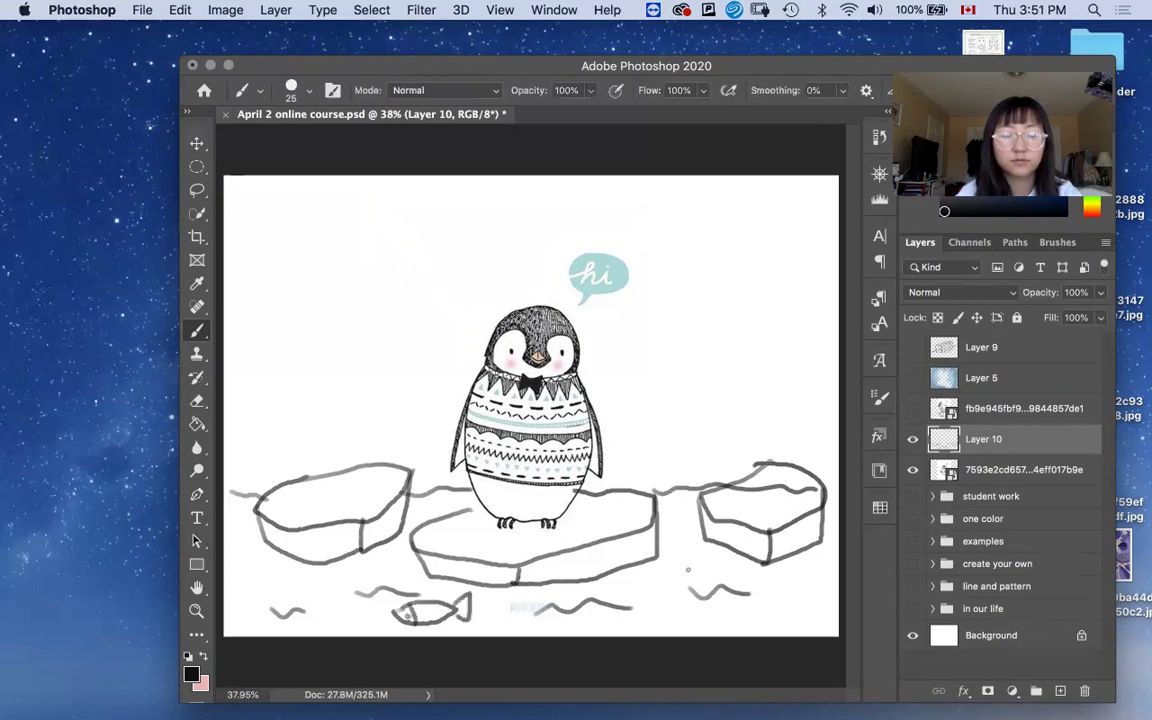
mouse_move(690, 558)
mouse_down()
mouse_move(690, 594)
mouse_move(706, 586)
mouse_up()
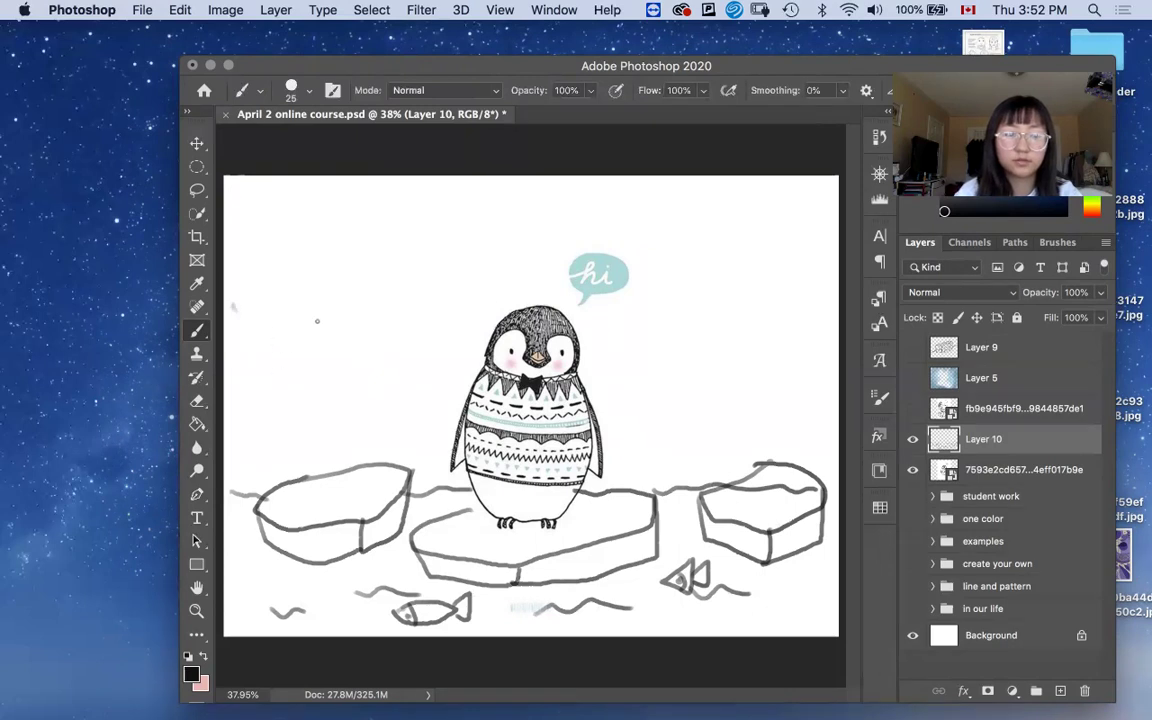
Sketch a large igloo to the right of the speech bubble with a side wall of ice blocks, an inner entrance arch and a door.
mouse_move(285, 295)
mouse_down()
mouse_move(318, 234)
mouse_move(380, 293)
mouse_up()
key(super+z)
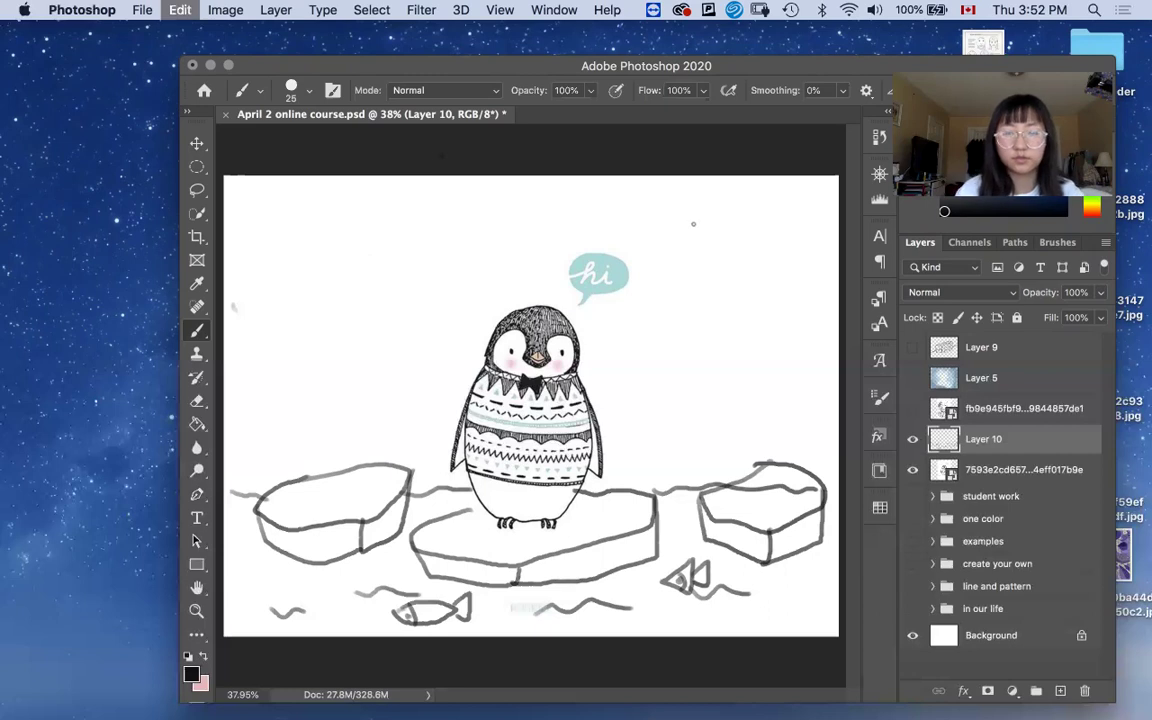
mouse_move(663, 335)
mouse_down()
mouse_move(720, 257)
mouse_move(795, 348)
mouse_up()
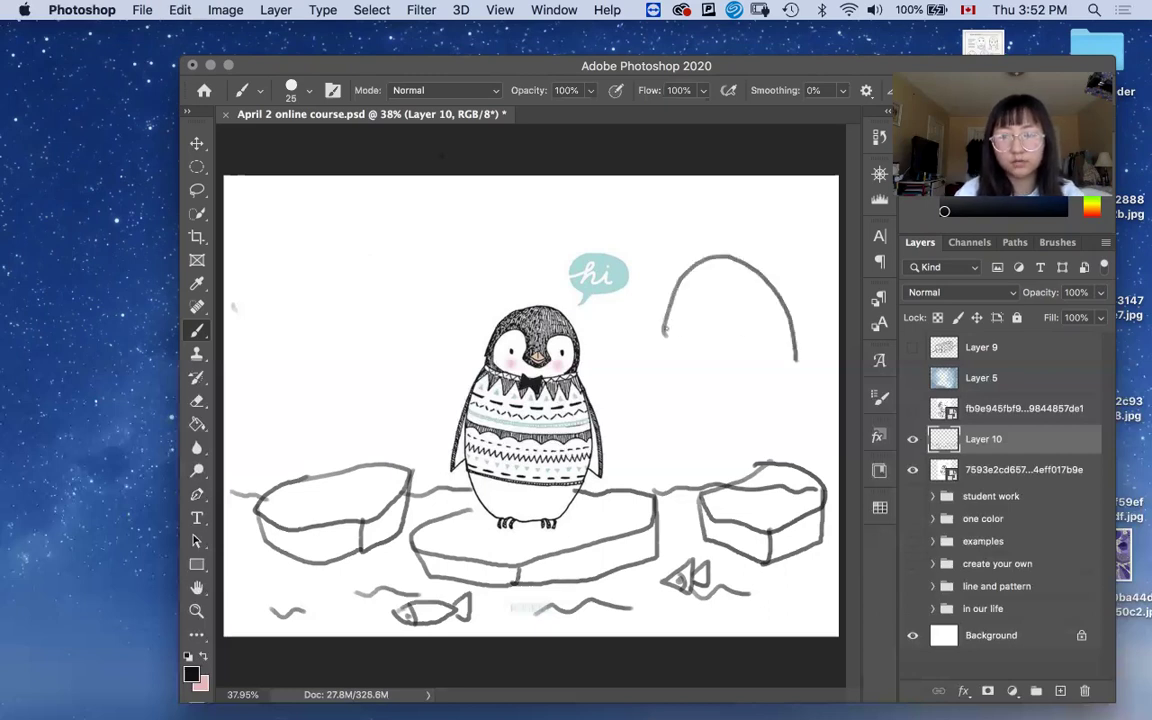
drag(665, 357, 797, 363)
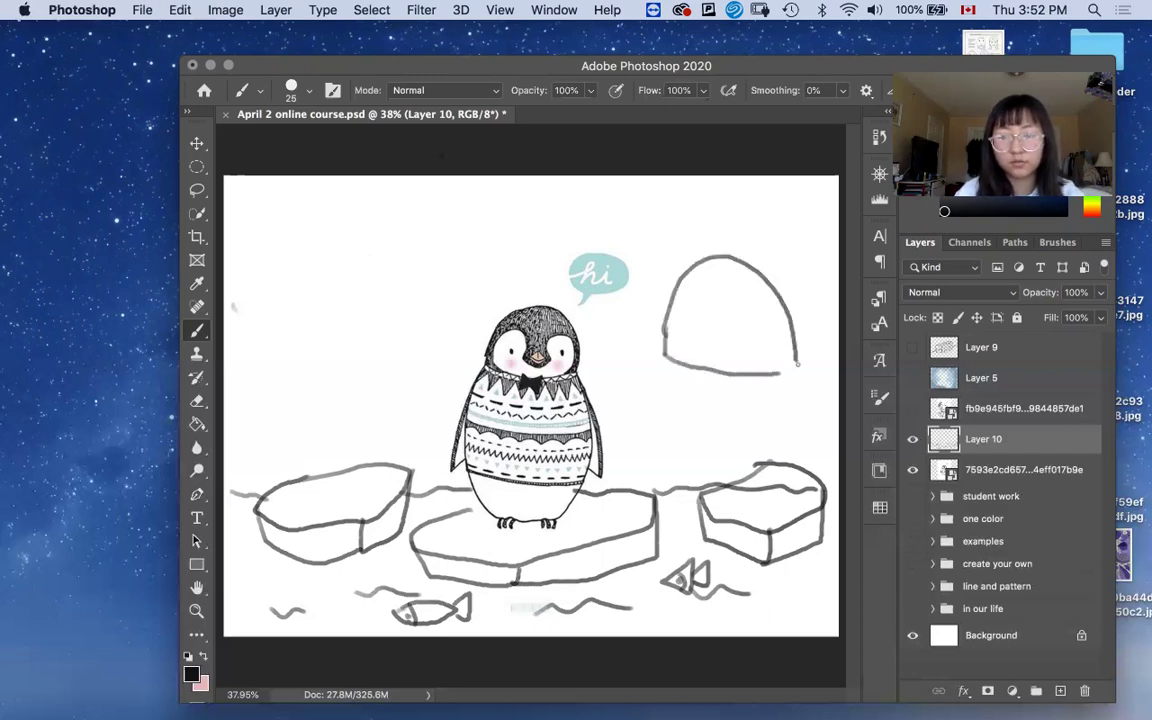
mouse_move(698, 262)
mouse_down()
mouse_move(767, 239)
mouse_move(828, 300)
mouse_move(822, 350)
mouse_move(798, 365)
mouse_up()
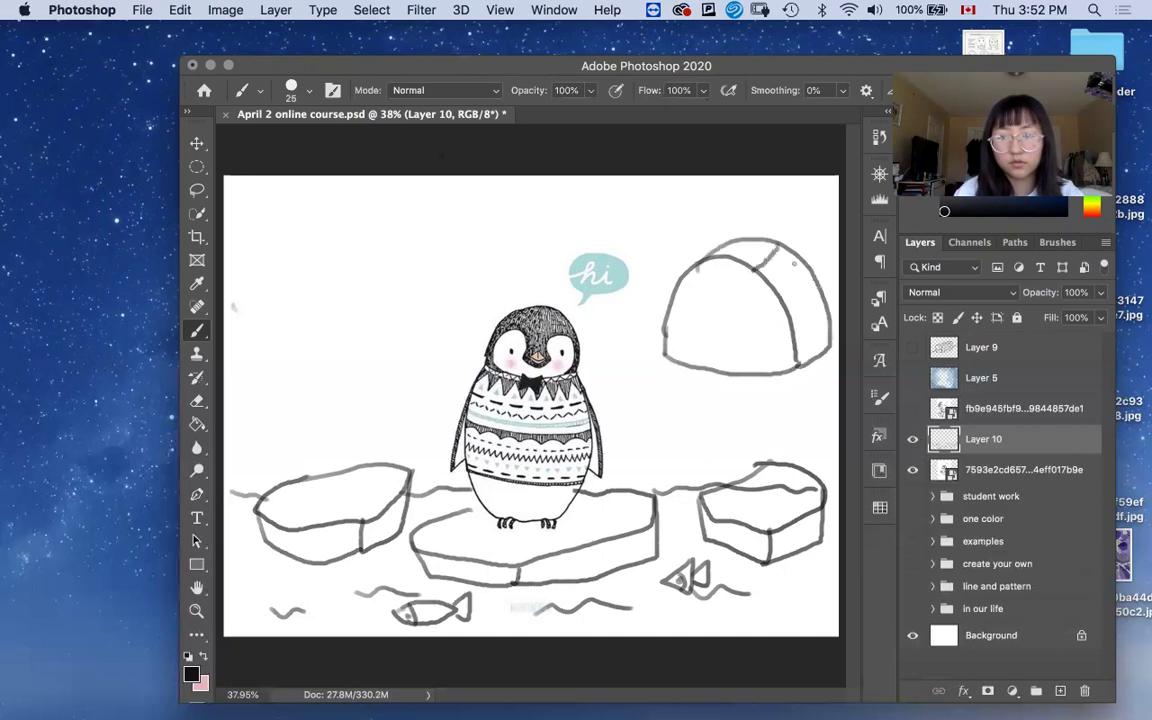
drag(822, 290, 795, 330)
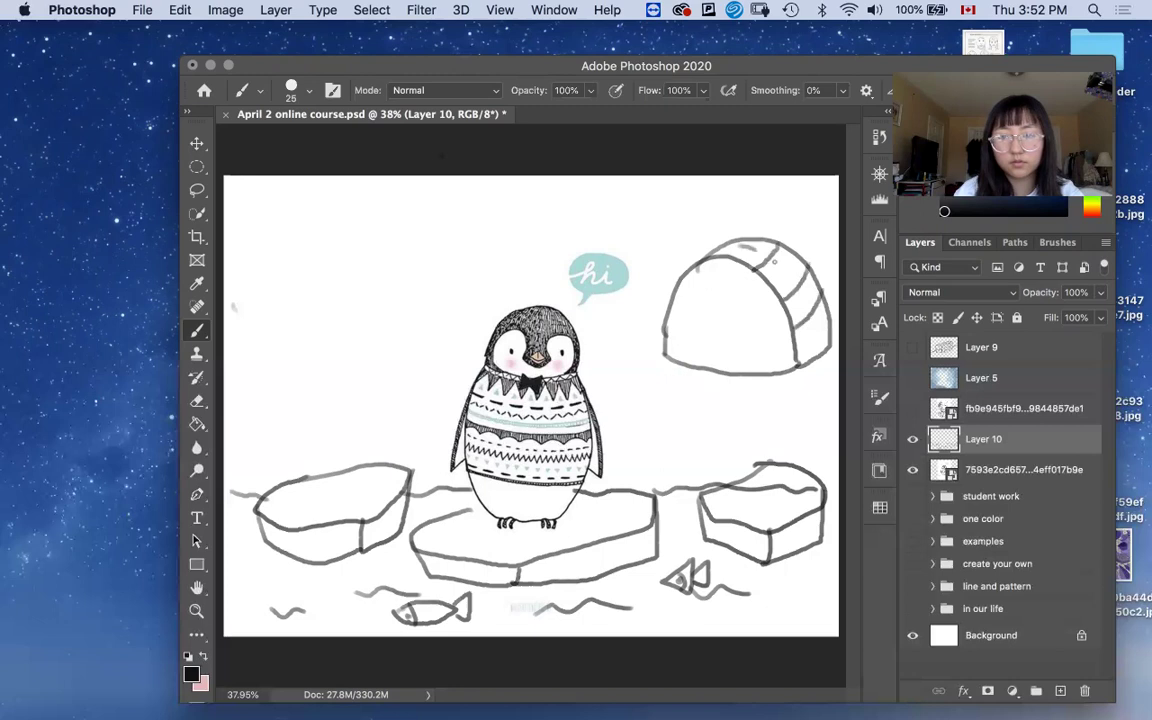
drag(773, 261, 806, 344)
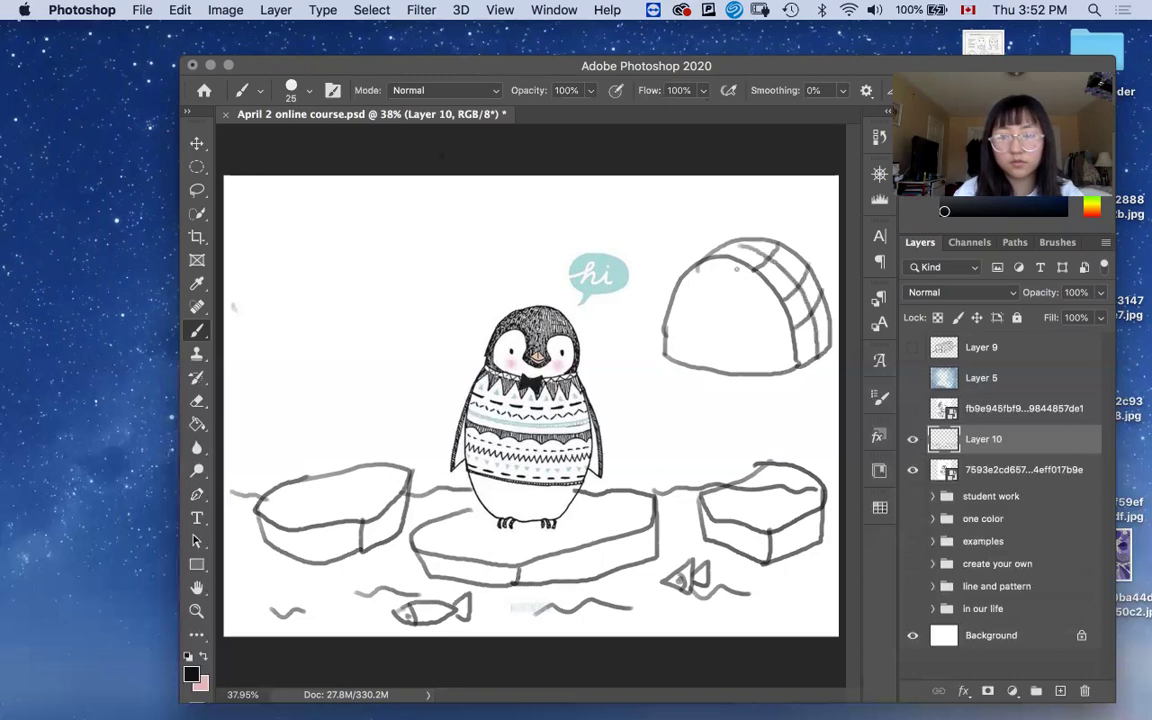
mouse_move(739, 265)
mouse_down()
mouse_move(684, 330)
mouse_move(680, 360)
mouse_move(712, 322)
mouse_move(747, 359)
mouse_move(725, 350)
mouse_move(747, 342)
mouse_up()
drag(698, 252, 712, 334)
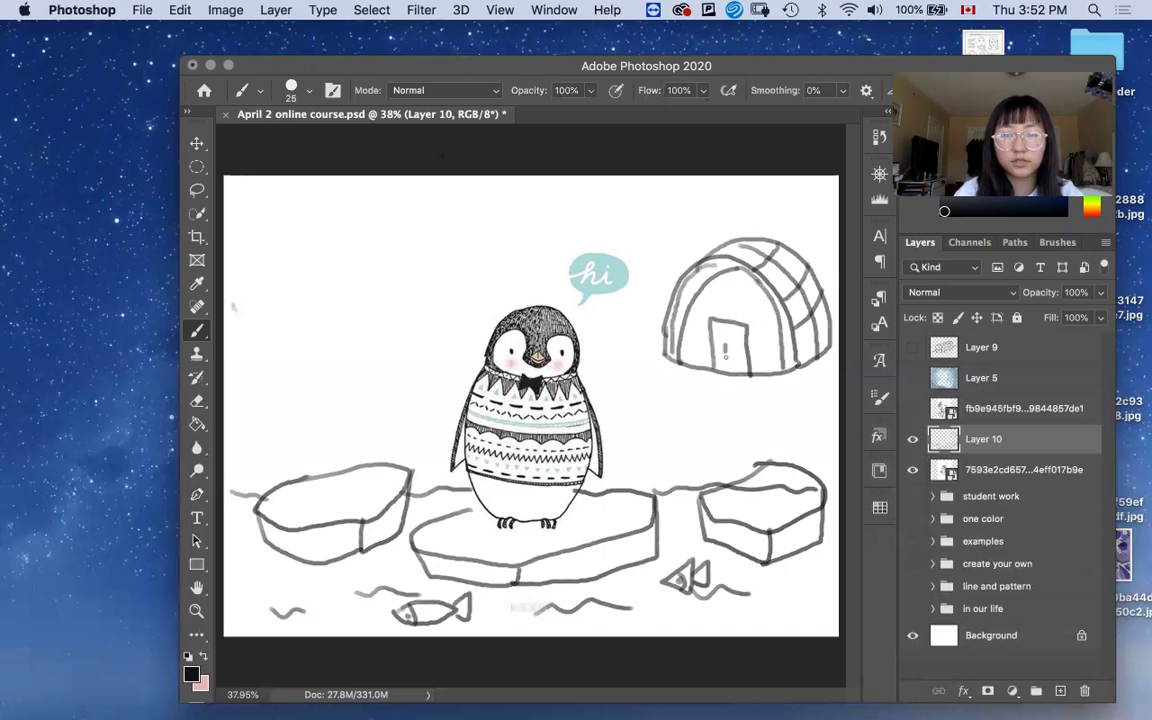
Sketch a smaller igloo in the upper left of the picture with an arched door, door handle and curved ice-block lines.
mouse_move(362, 320)
mouse_down()
mouse_move(392, 253)
mouse_move(428, 282)
mouse_move(431, 318)
mouse_up()
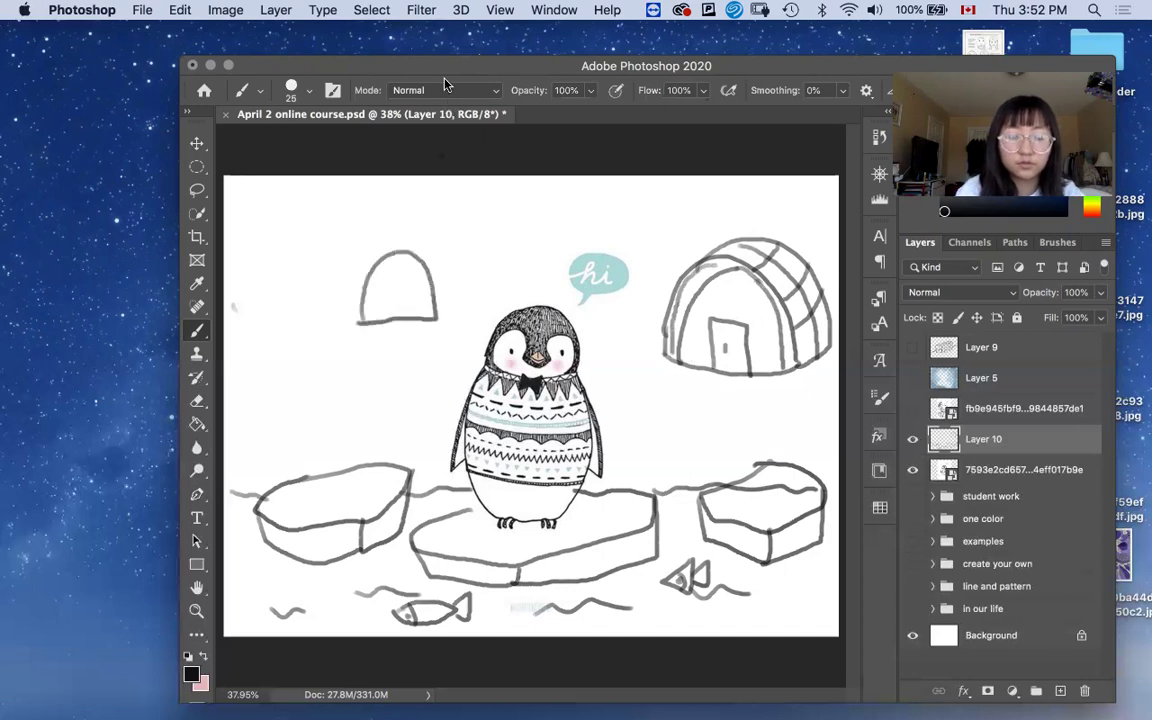
key(super+z)
mouse_move(332, 270)
mouse_down()
mouse_move(428, 250)
mouse_move(436, 288)
mouse_up()
mouse_move(324, 295)
mouse_down()
mouse_move(338, 309)
mouse_move(400, 308)
mouse_move(440, 289)
mouse_move(399, 254)
mouse_move(376, 296)
mouse_move(408, 285)
mouse_up()
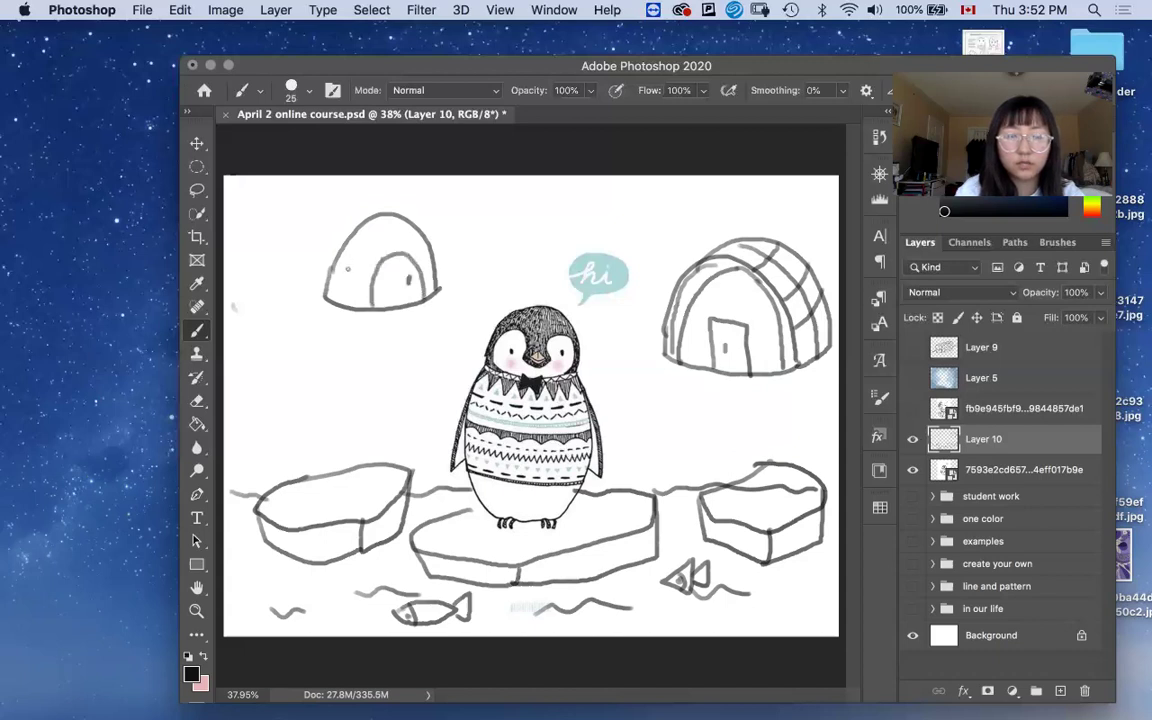
mouse_move(332, 265)
mouse_down()
mouse_move(372, 236)
mouse_move(420, 246)
mouse_up()
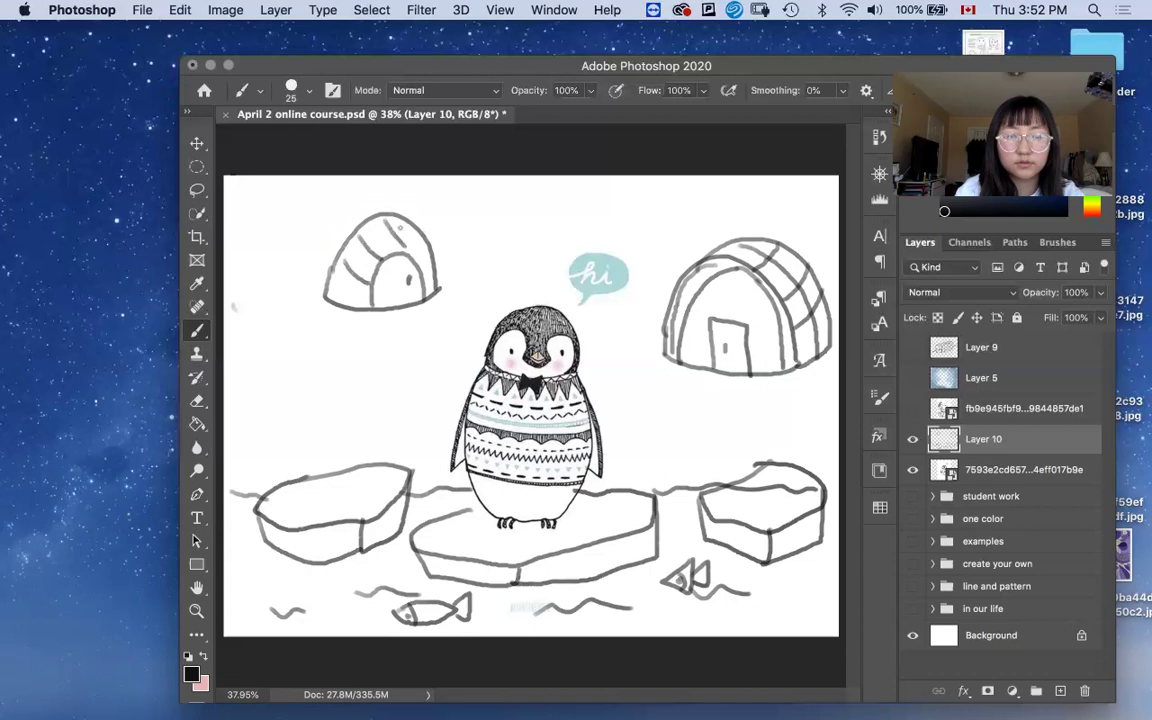
drag(368, 200, 316, 274)
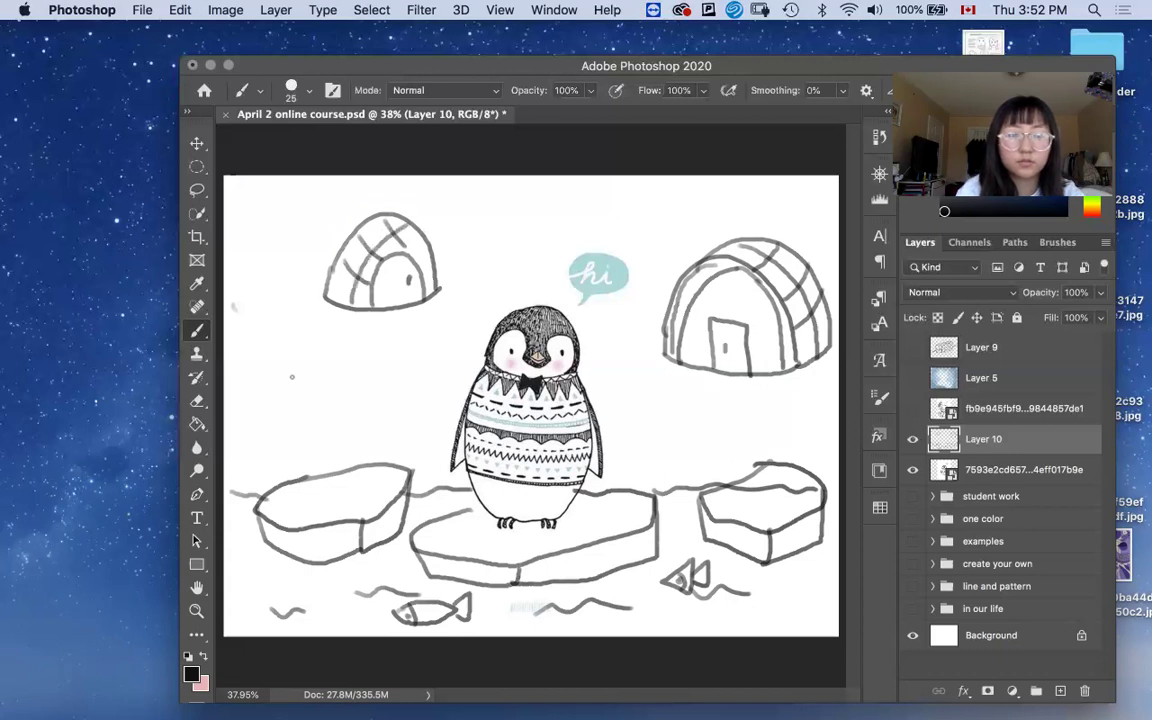
Sketch a small penguin with feet, wings and a patterned band below the smaller igloo, and a wavy horizon line behind the igloos.
mouse_move(291, 375)
mouse_down()
mouse_move(312, 328)
mouse_move(334, 366)
mouse_up()
key(super+z)
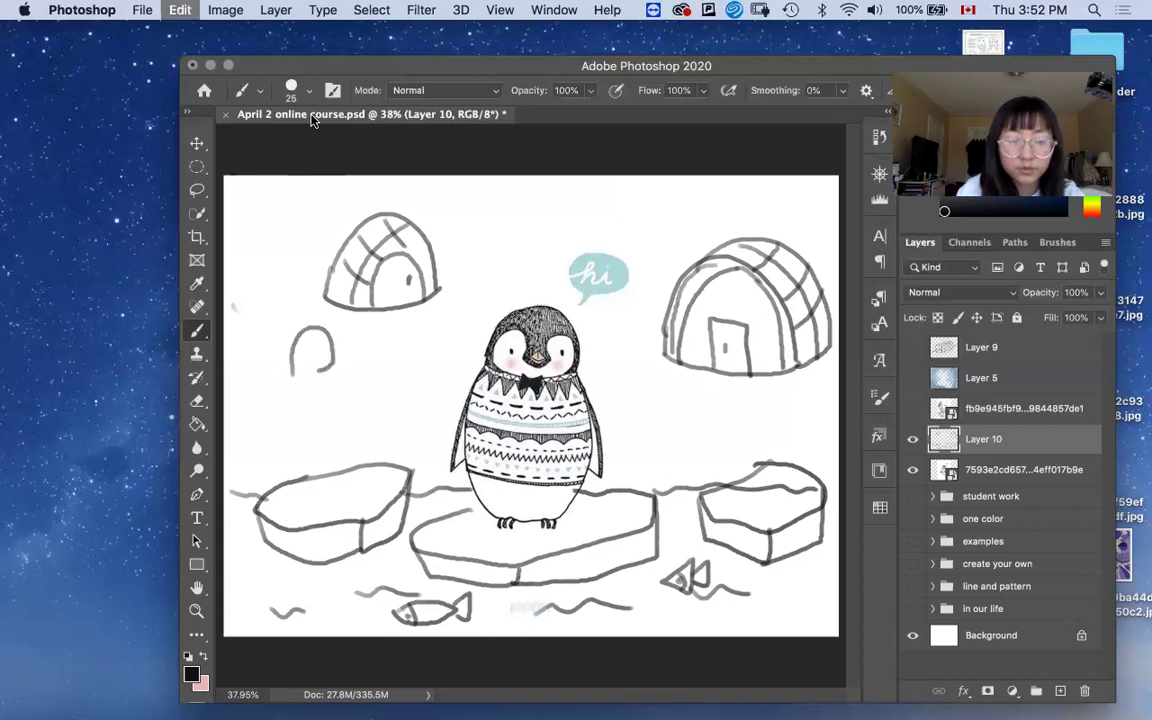
mouse_move(266, 380)
mouse_down()
mouse_move(284, 320)
mouse_move(314, 355)
mouse_move(267, 390)
mouse_up()
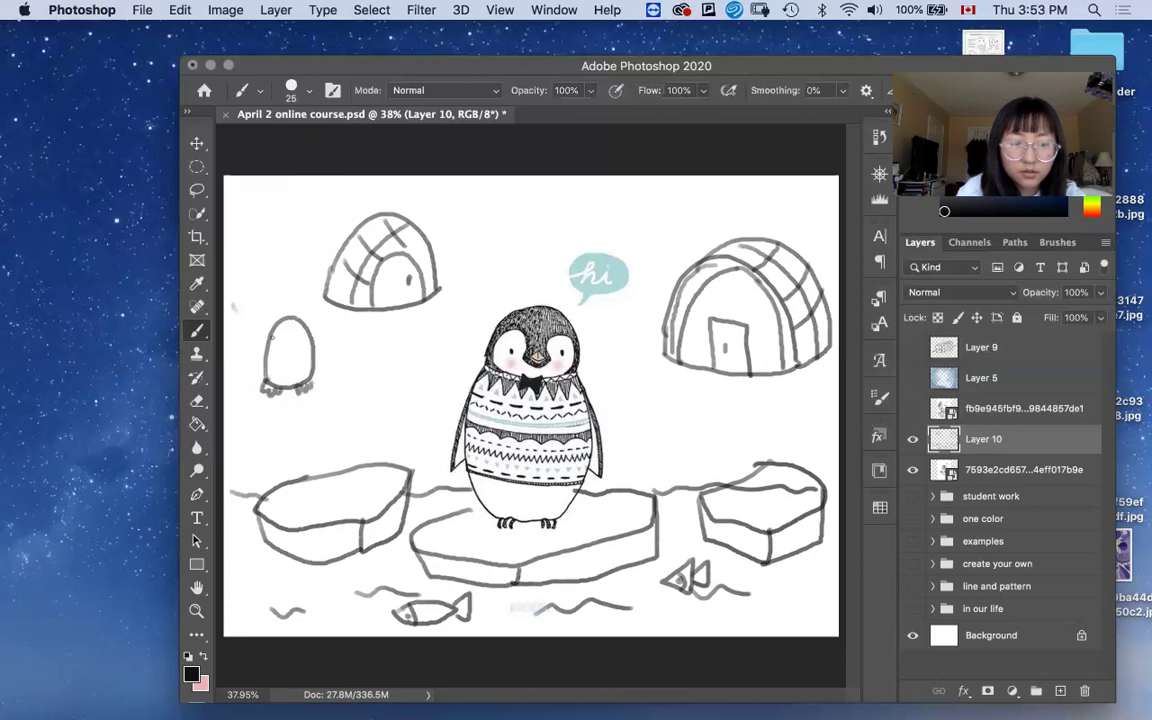
mouse_move(270, 330)
mouse_down()
mouse_move(260, 378)
mouse_move(308, 336)
mouse_move(296, 340)
mouse_up()
click(285, 336)
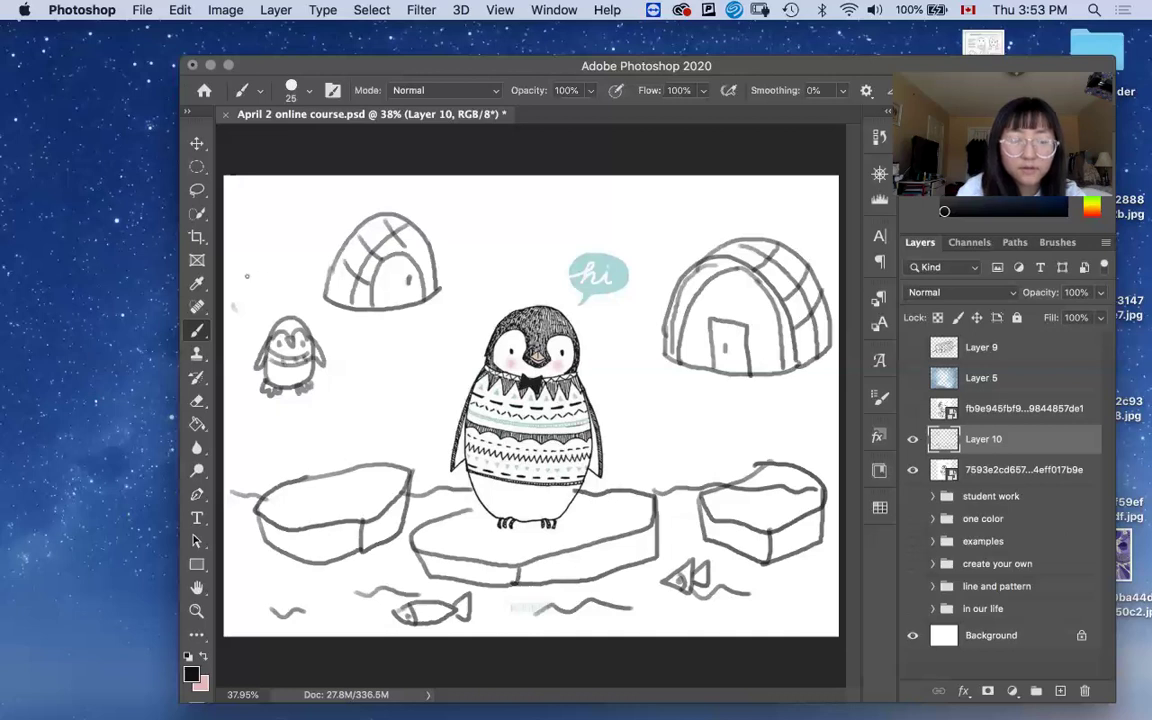
mouse_move(245, 282)
mouse_down()
mouse_move(538, 268)
mouse_move(660, 291)
mouse_up()
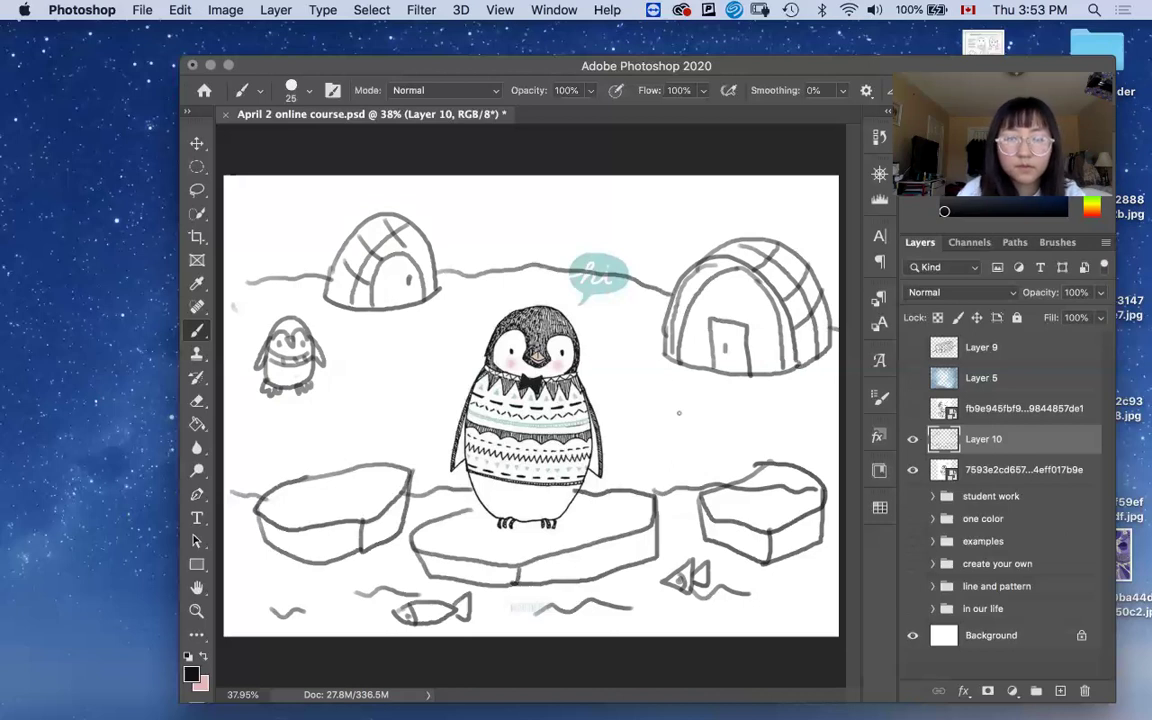
mouse_move(480, 290)
mouse_down()
mouse_move(519, 250)
mouse_move(524, 290)
mouse_up()
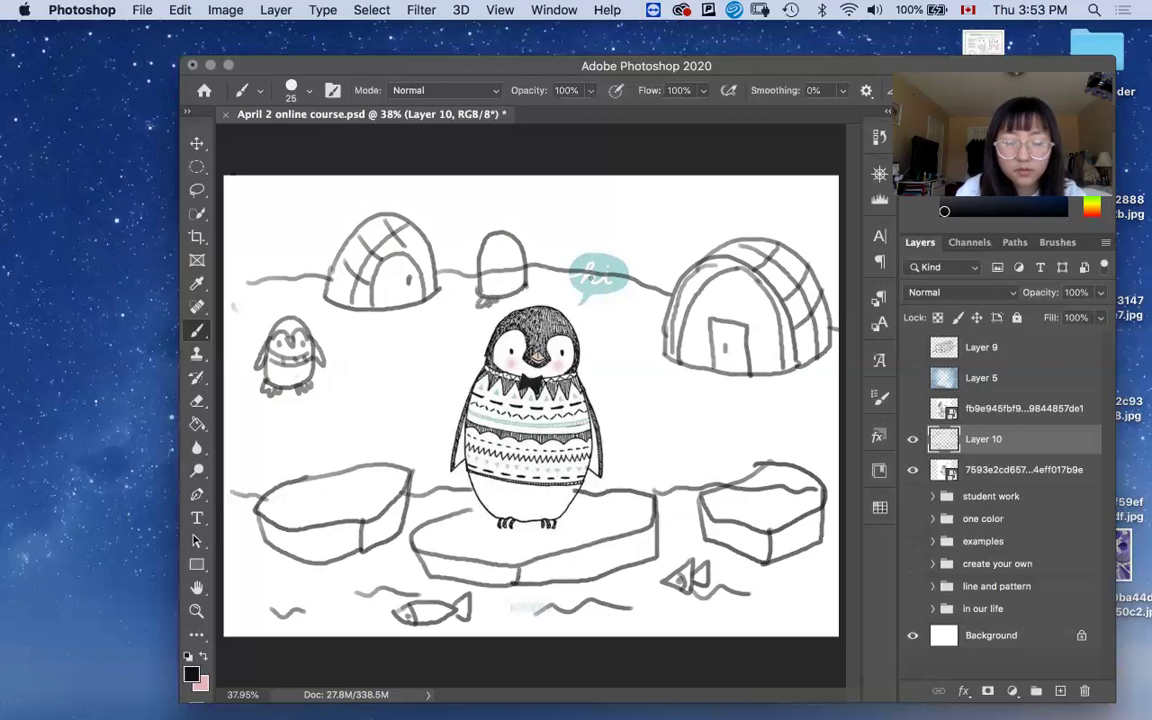
key(super+z)
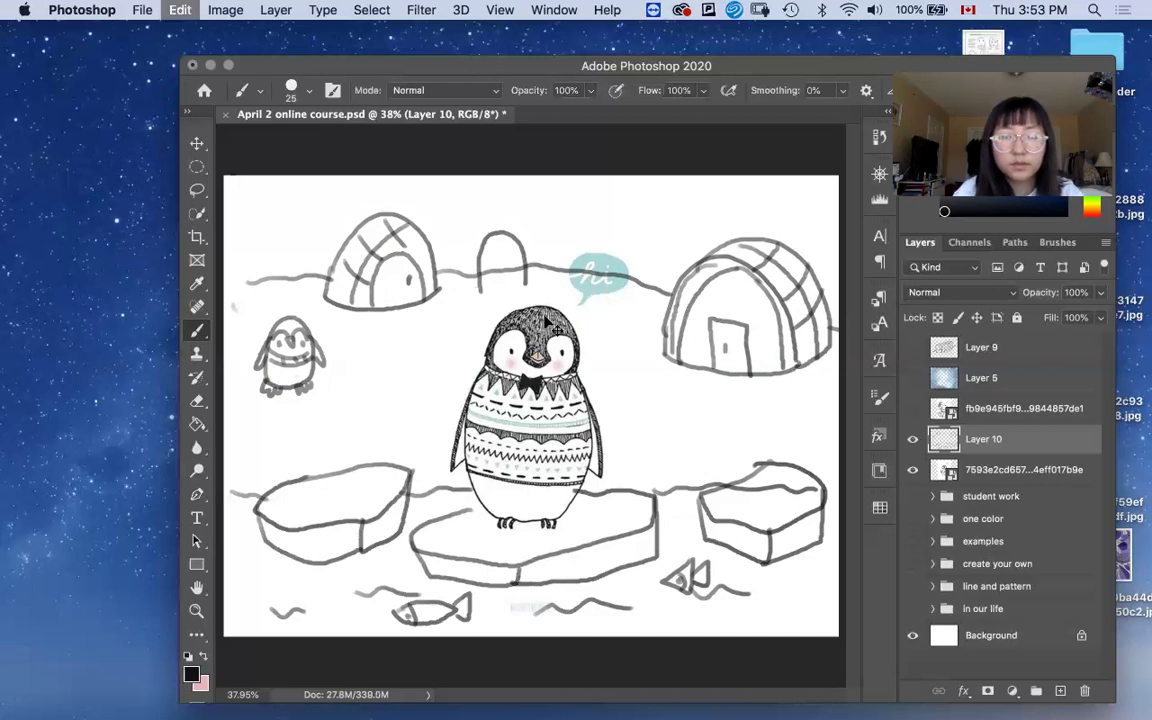
key(super+z)
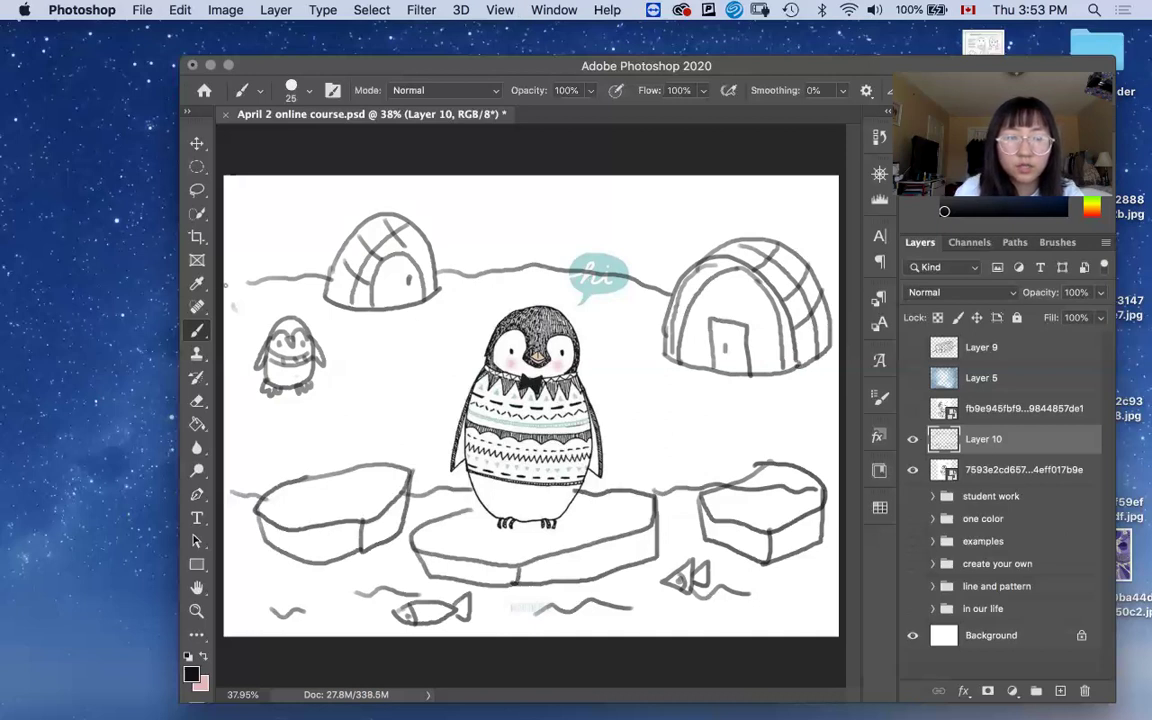
Extend the horizon line to the picture's left edge and sketch a second small penguin below the large igloo.
drag(225, 282, 268, 281)
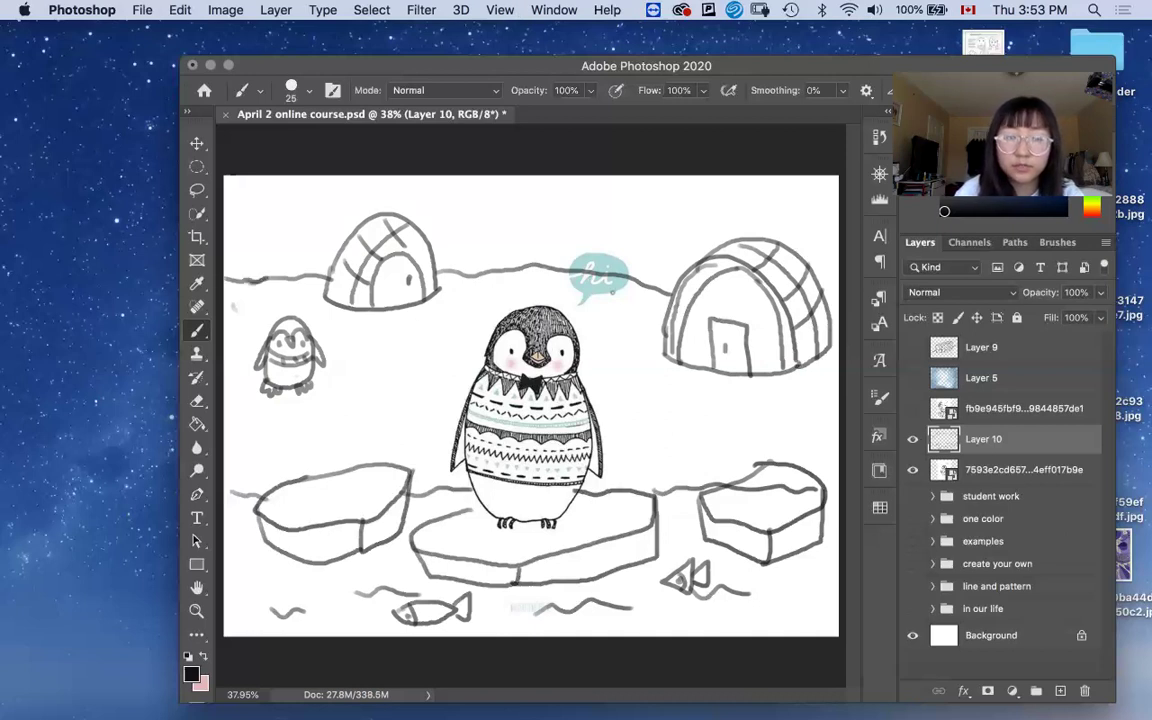
mouse_move(621, 410)
mouse_down()
mouse_move(622, 372)
mouse_move(656, 378)
mouse_move(657, 418)
mouse_move(618, 404)
mouse_up()
key(super+z)
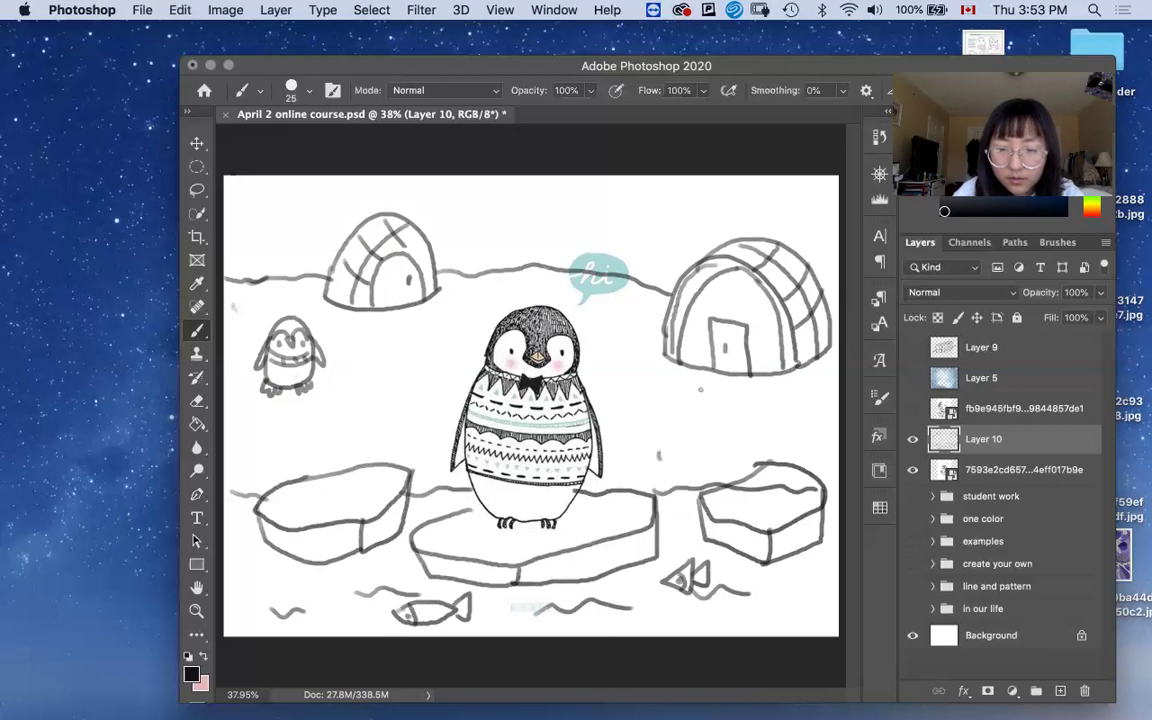
mouse_move(657, 458)
mouse_down()
mouse_move(688, 389)
mouse_move(722, 455)
mouse_move(673, 467)
mouse_move(722, 464)
mouse_up()
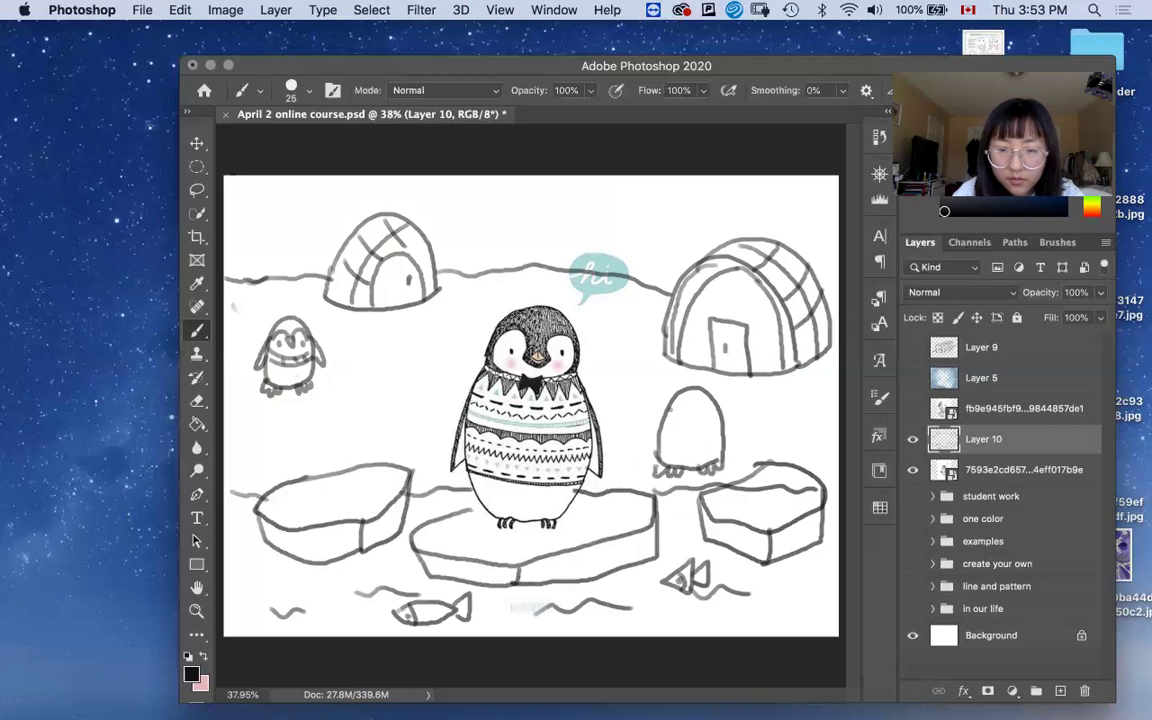
drag(656, 414, 650, 445)
mouse_move(723, 413)
mouse_down()
mouse_move(728, 445)
mouse_move(684, 411)
mouse_move(693, 416)
mouse_up()
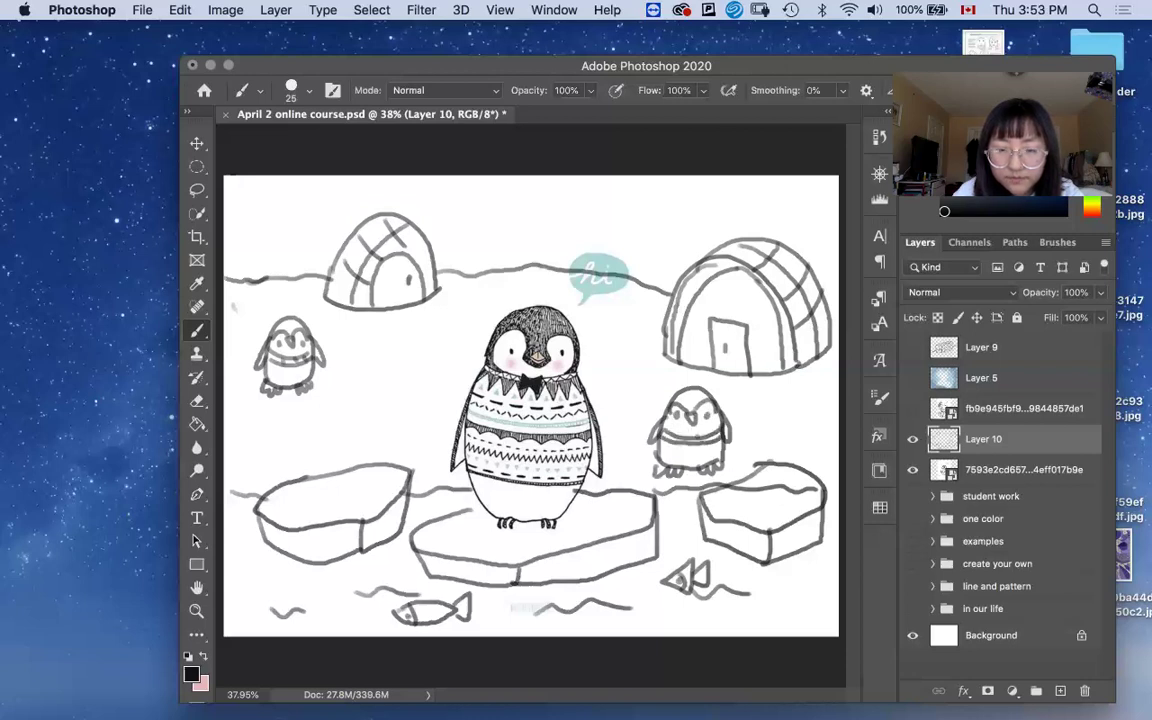
Draw a waving flag on top of the large igloo and reinforce the smaller igloo's outline and base.
mouse_move(722, 262)
mouse_down()
mouse_move(722, 195)
mouse_move(662, 215)
mouse_move(720, 229)
mouse_up()
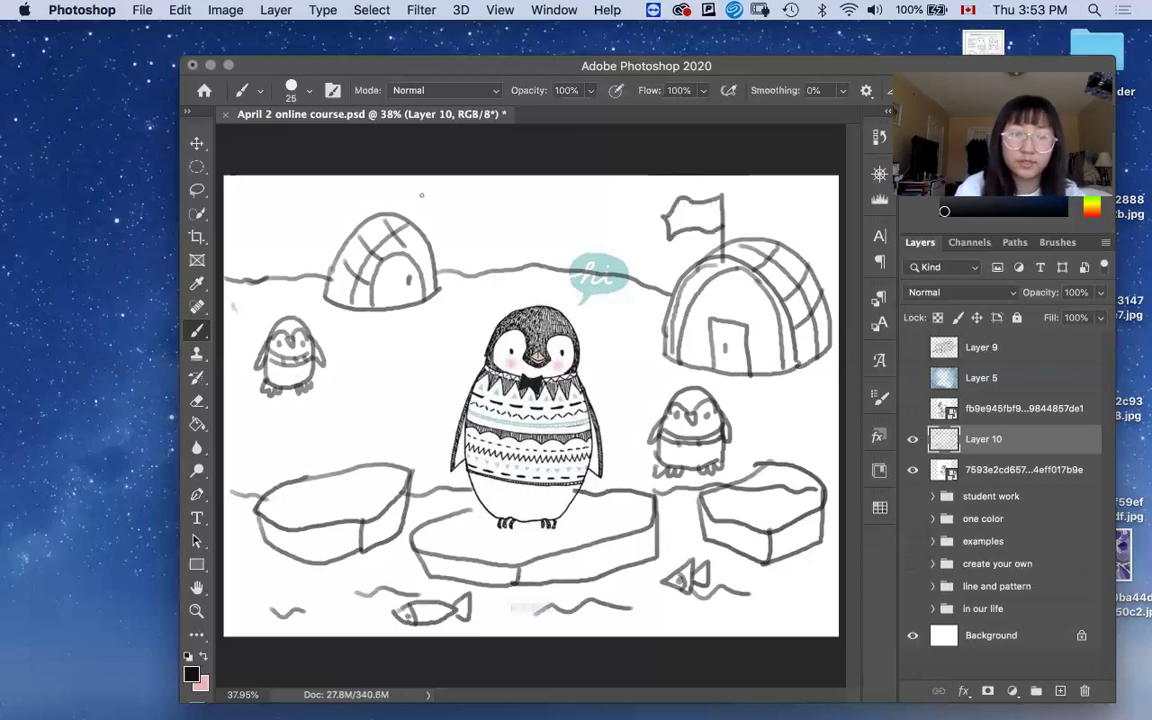
mouse_move(383, 213)
mouse_down()
mouse_move(358, 218)
mouse_move(320, 305)
mouse_up()
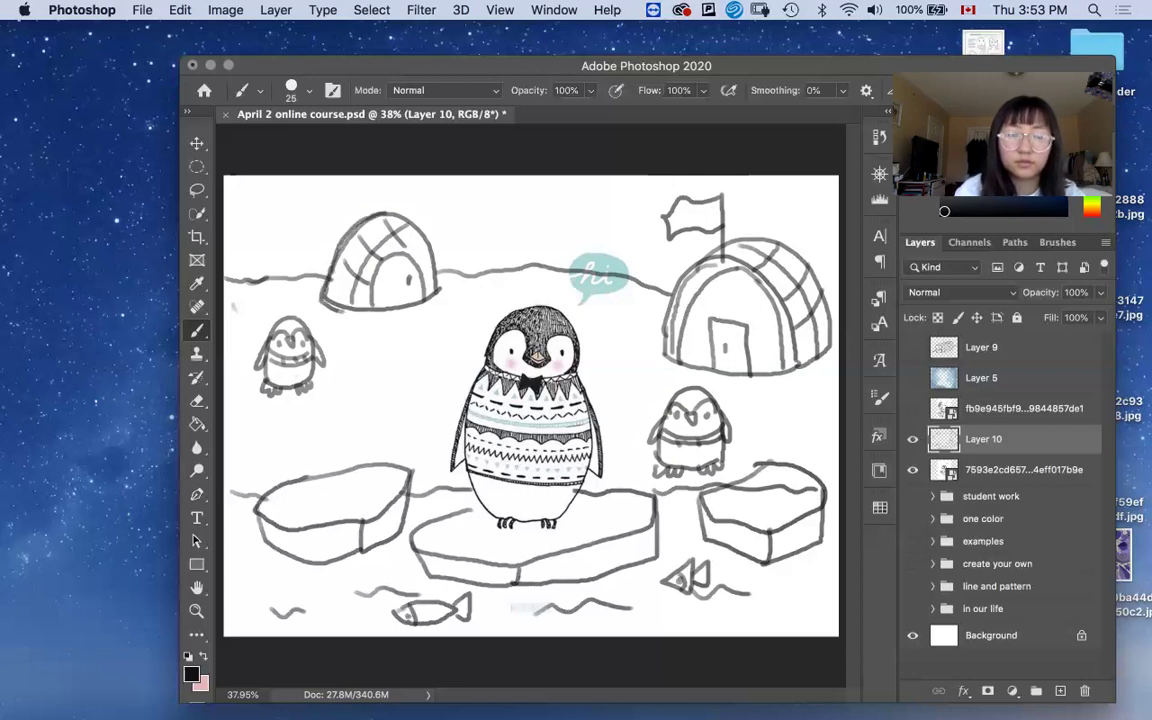
mouse_move(393, 259)
mouse_down()
mouse_move(385, 275)
mouse_move(303, 284)
mouse_up()
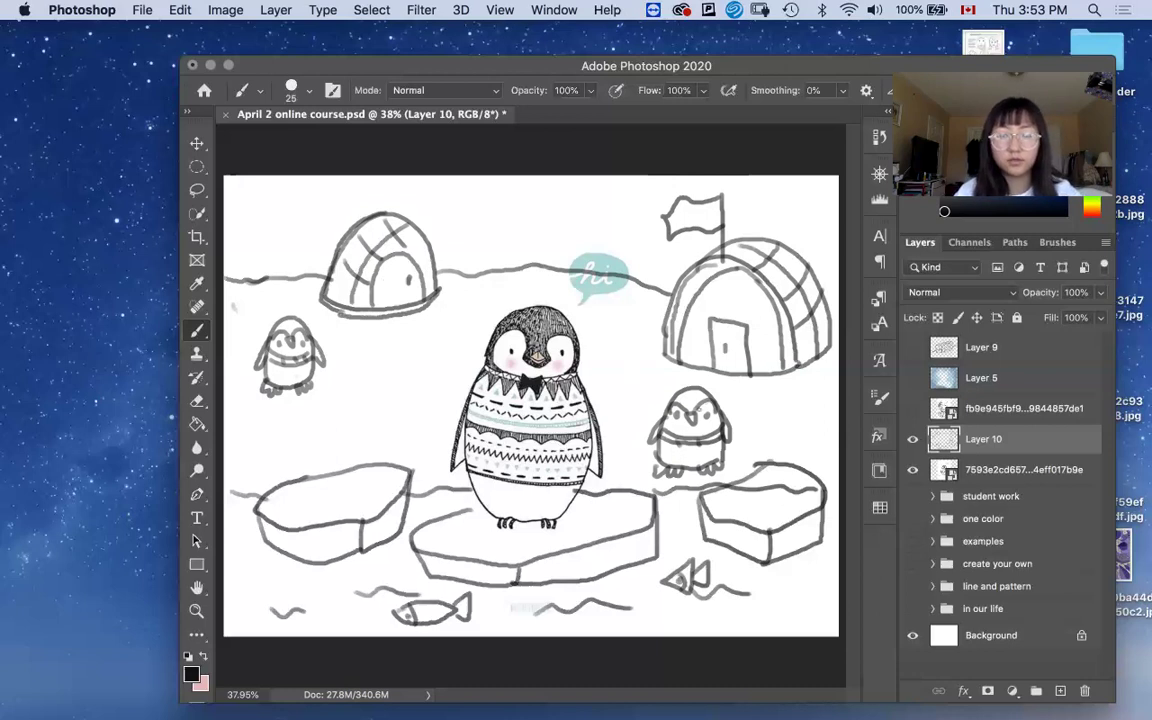
Sketch a third, tiny igloo with an arched entrance and door between the left small penguin and the main penguin.
scroll(741, 321, down, 3)
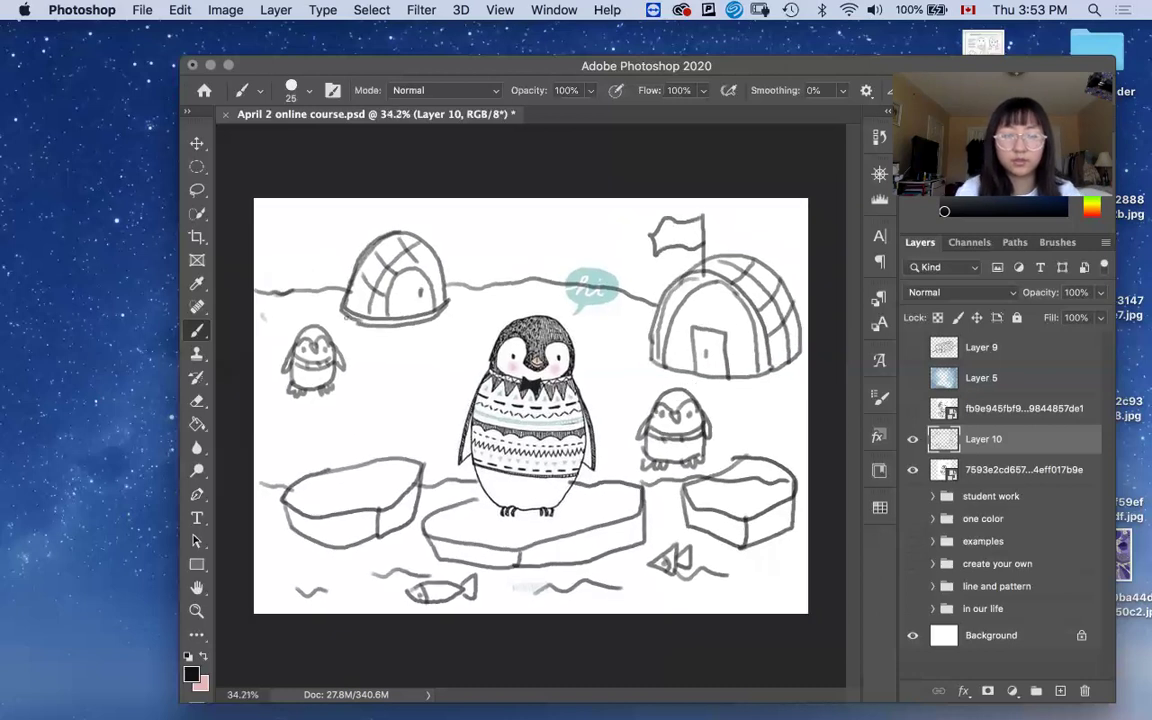
mouse_move(386, 402)
mouse_down()
mouse_move(402, 355)
mouse_move(441, 405)
mouse_move(384, 409)
mouse_move(407, 363)
mouse_move(386, 352)
mouse_move(373, 410)
mouse_move(422, 398)
mouse_up()
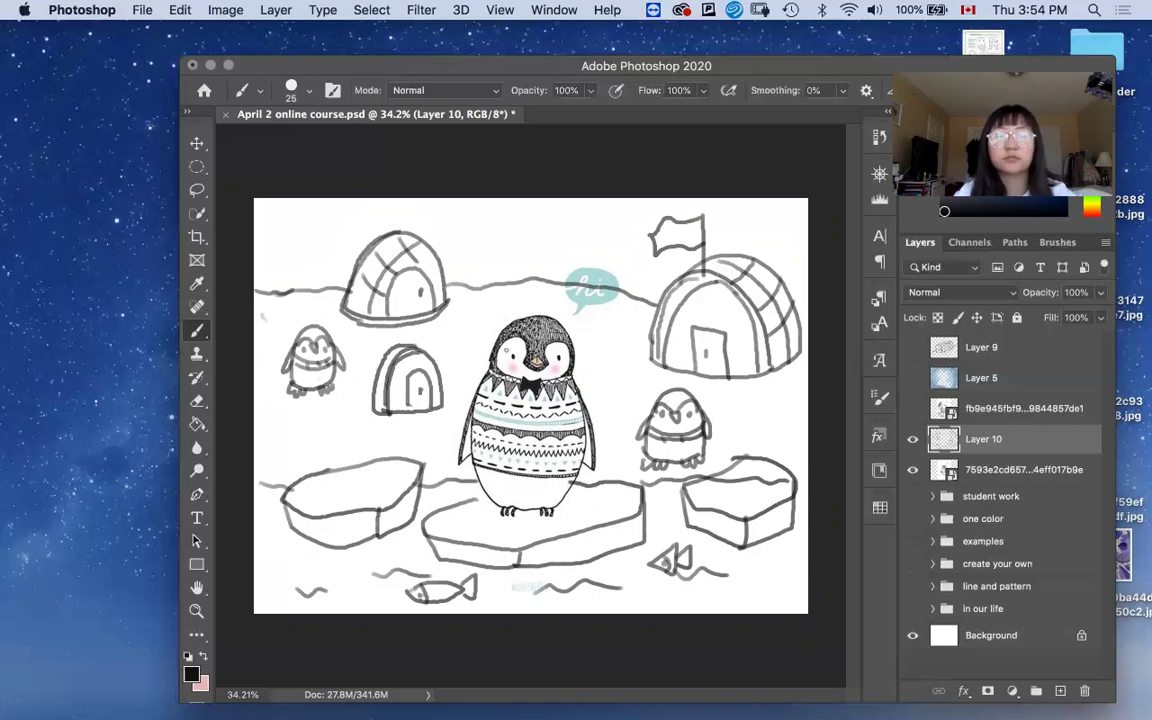
scroll(420, 298, down, 3)
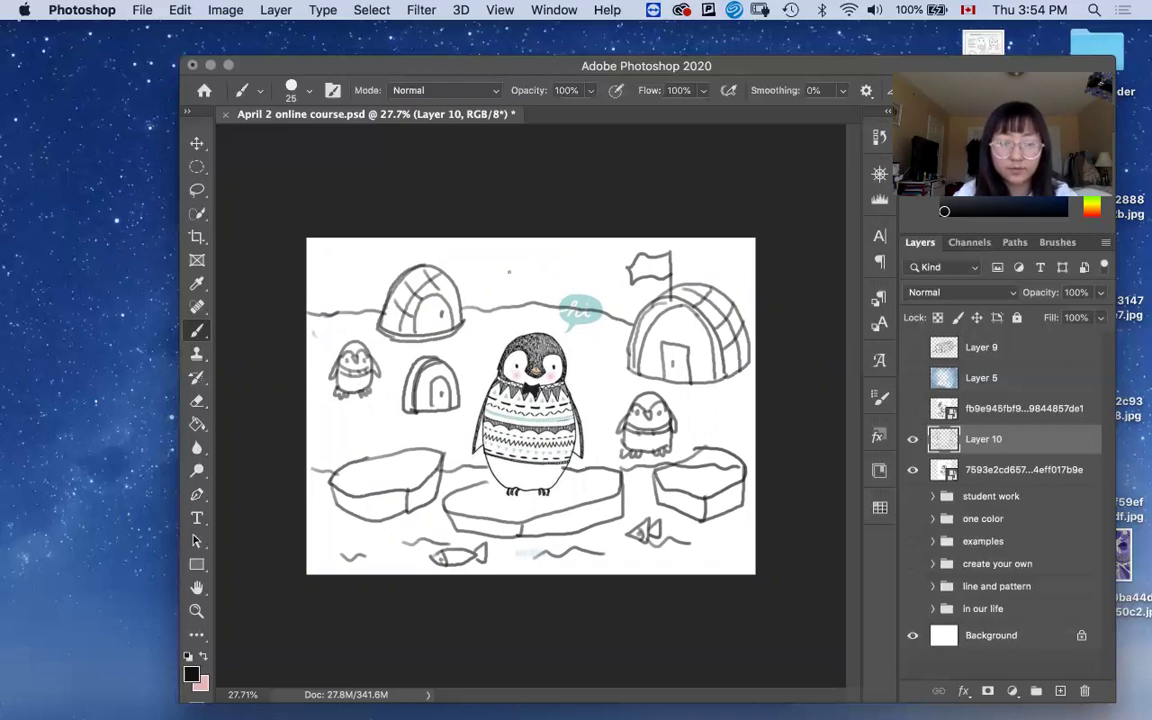
Retrace the horizon line and the upper-left igloo's outline with heavier brush strokes in black #080909.
click(191, 675)
mouse_move(671, 112)
mouse_down()
mouse_move(416, 202)
mouse_move(249, 235)
mouse_up()
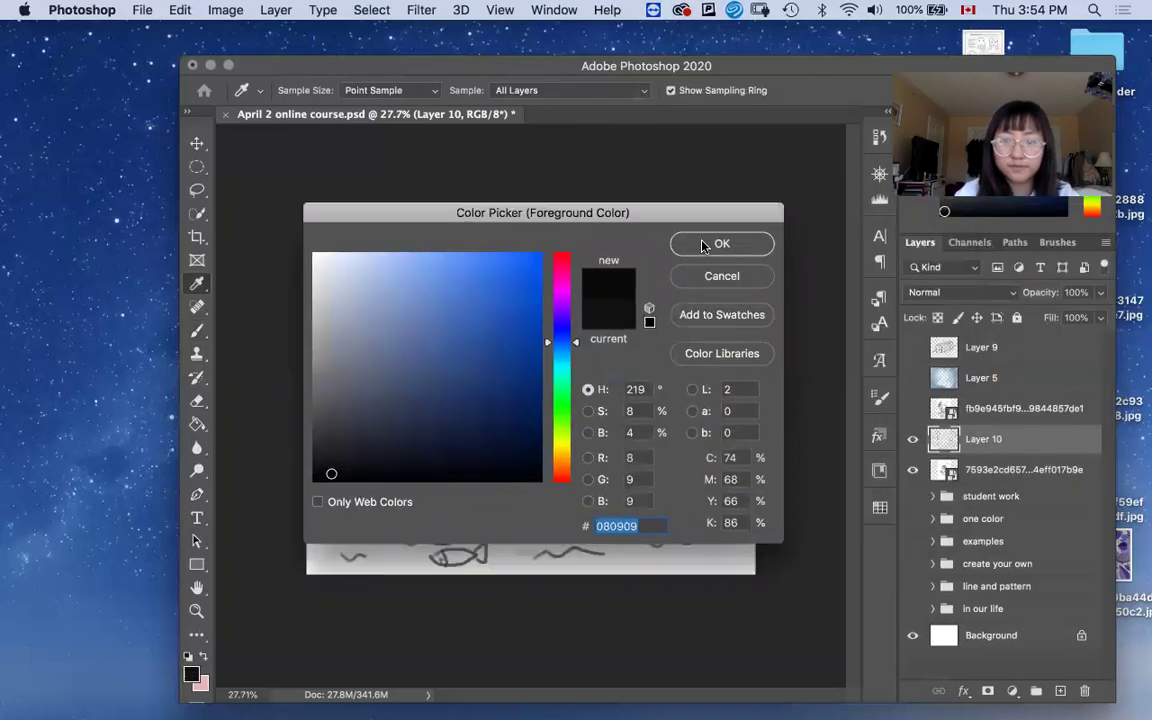
click(718, 244)
key(b)
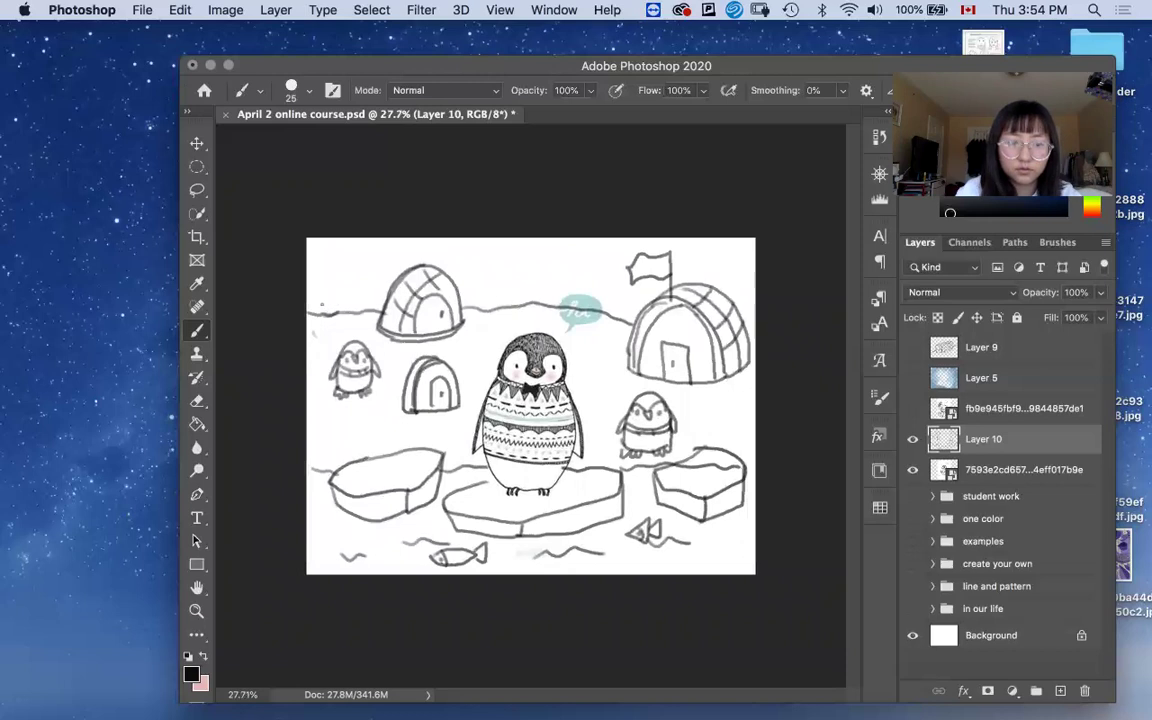
mouse_move(300, 313)
mouse_down()
mouse_move(378, 313)
mouse_move(424, 265)
mouse_up()
drag(378, 336, 464, 328)
mouse_move(425, 262)
mouse_down()
mouse_move(462, 322)
mouse_move(505, 303)
mouse_move(634, 321)
mouse_up()
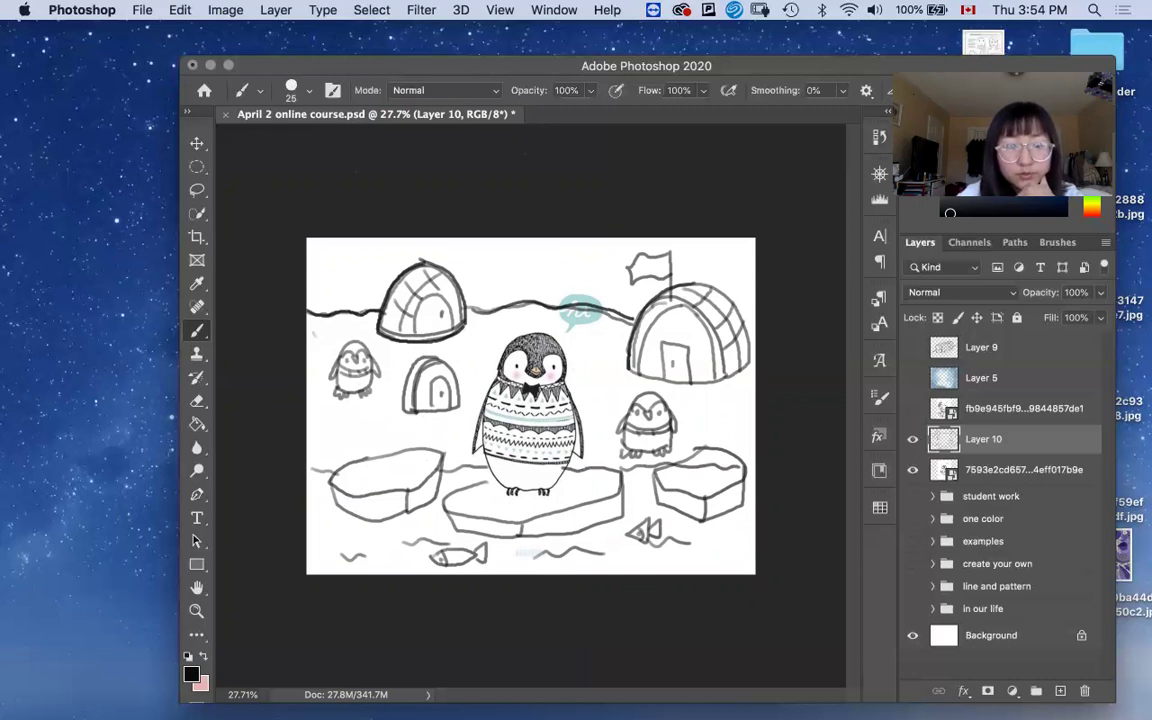
Set the foreground color to light blue #83cae4 and paint a small color dot in the sky beside the upper-left igloo.
click(191, 673)
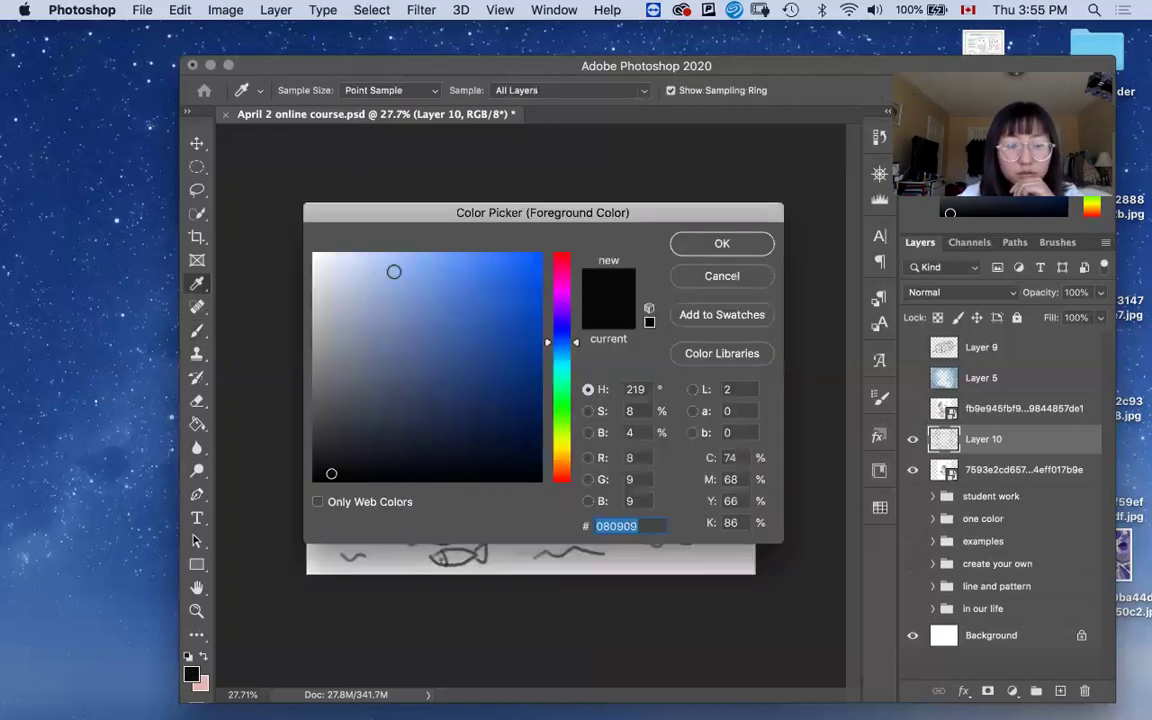
click(357, 262)
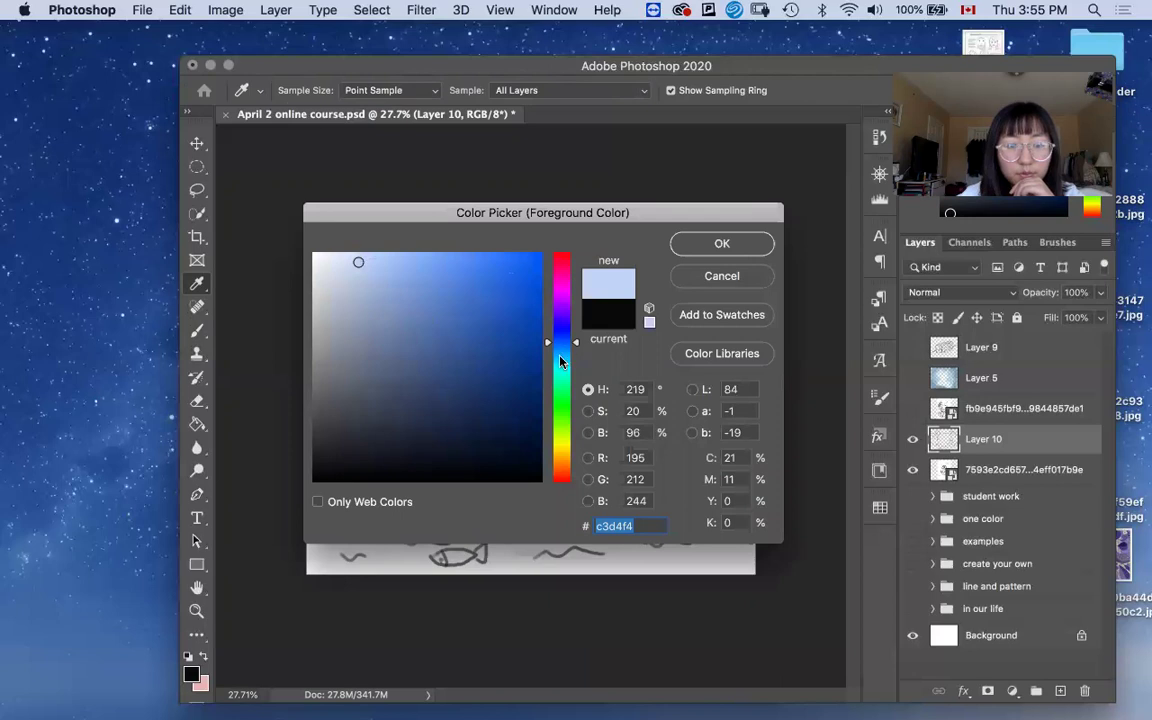
click(560, 356)
click(410, 276)
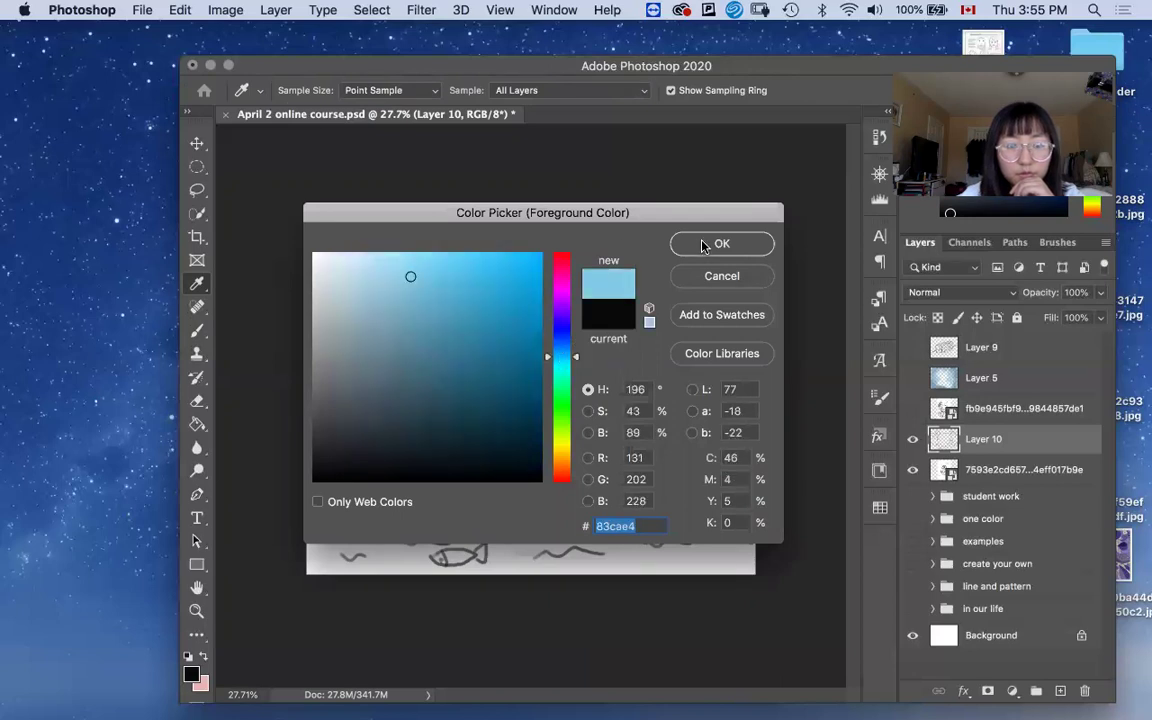
click(720, 244)
key(b)
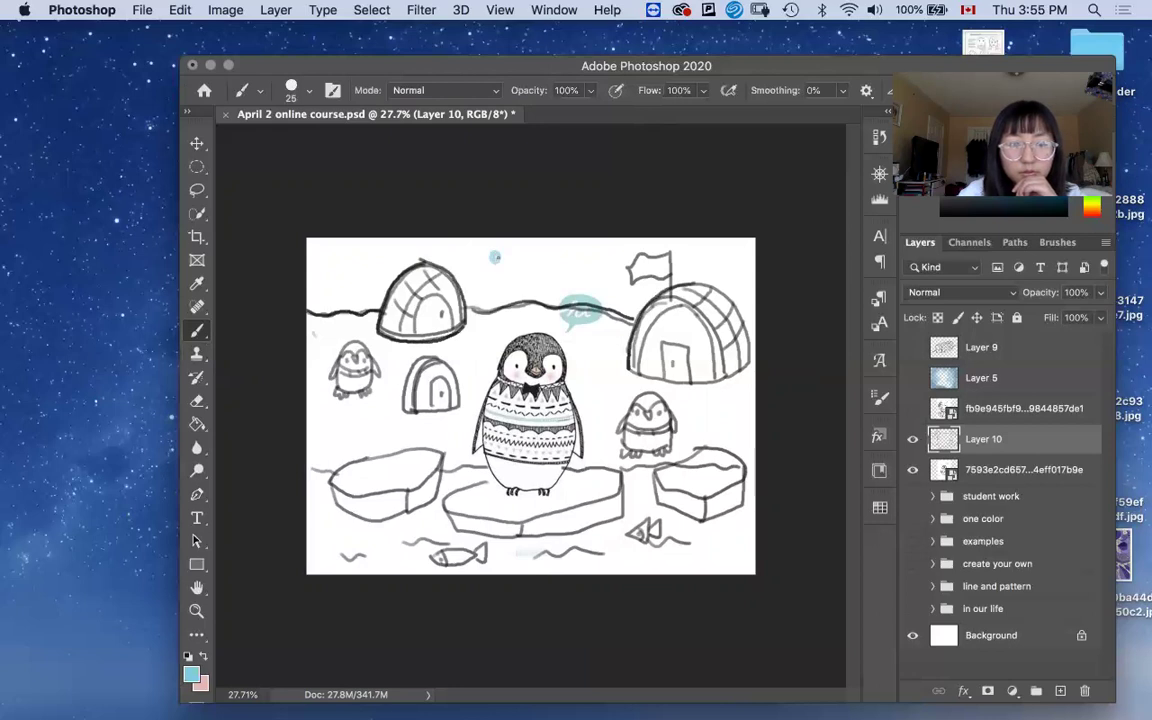
Paint two more sample dots in a row beside the light blue one, in a more saturated sky blue and in #2fa1cb.
click(191, 675)
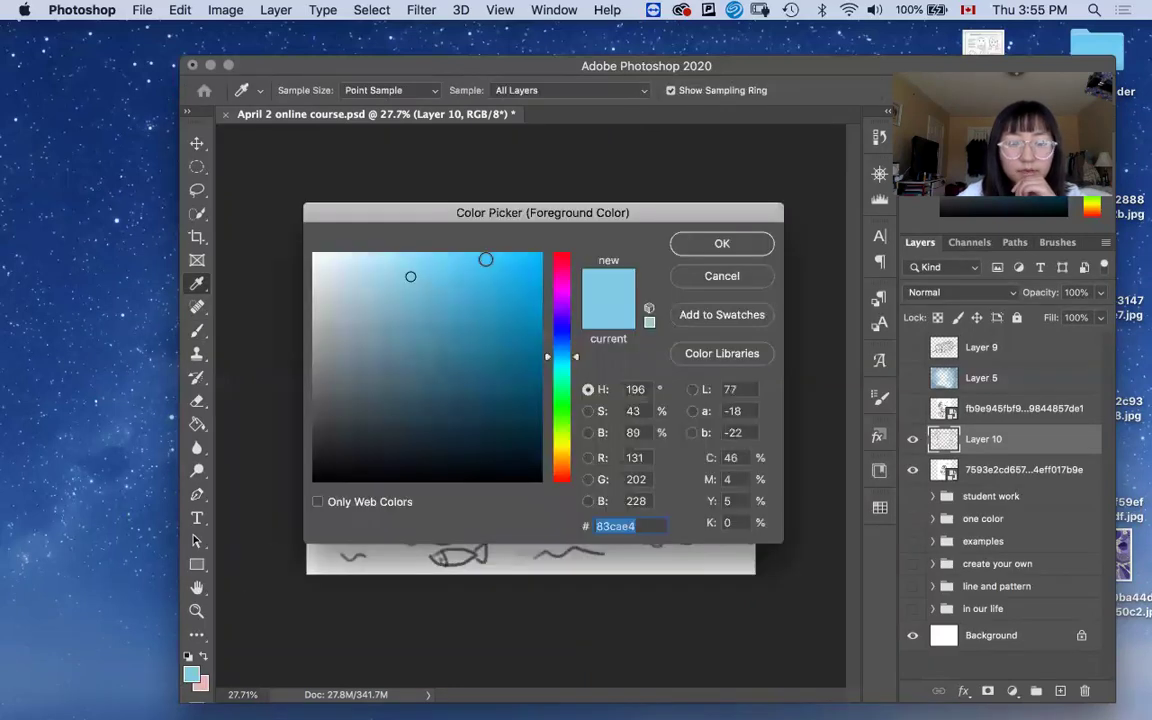
click(450, 276)
click(712, 246)
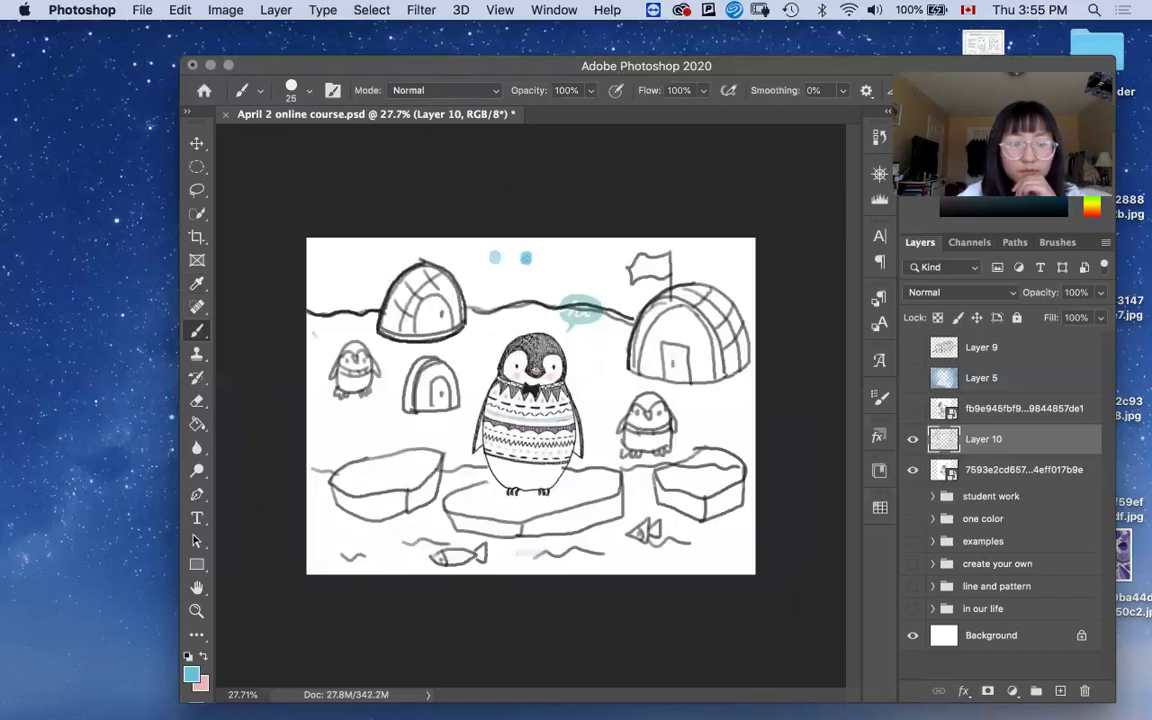
click(191, 674)
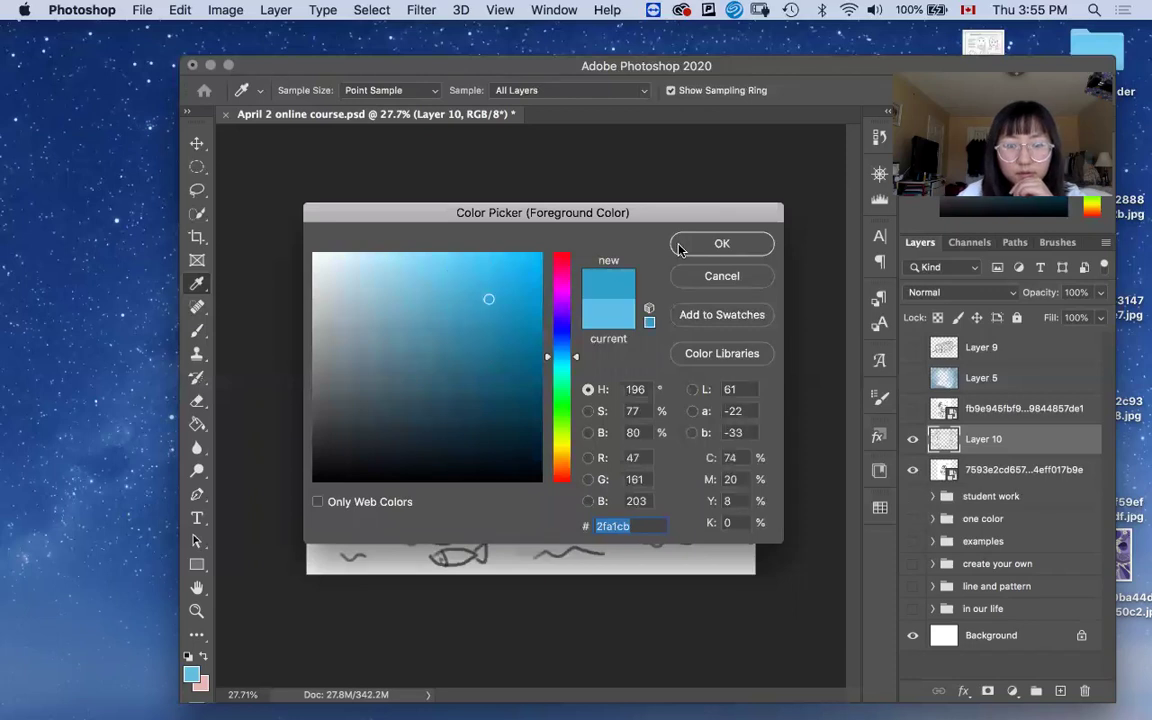
key(Return)
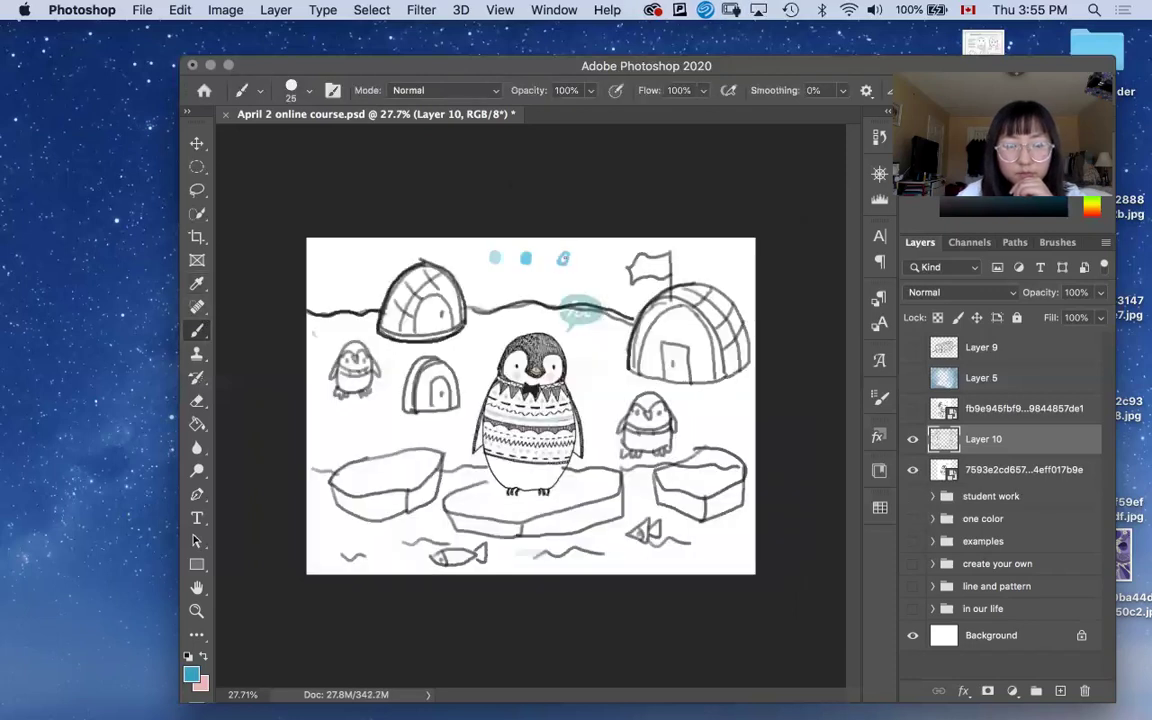
click(562, 258)
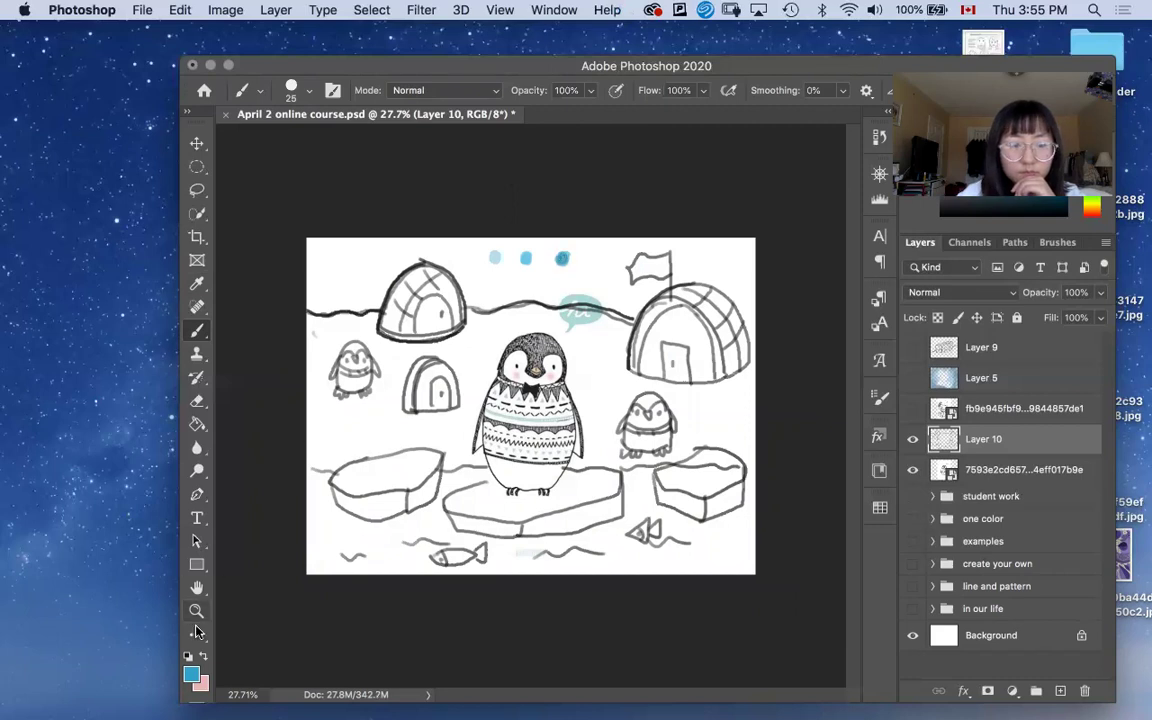
Set the foreground color to dark blue #1b607a and paint a fourth sample dot beside the flag.
click(191, 674)
click(488, 373)
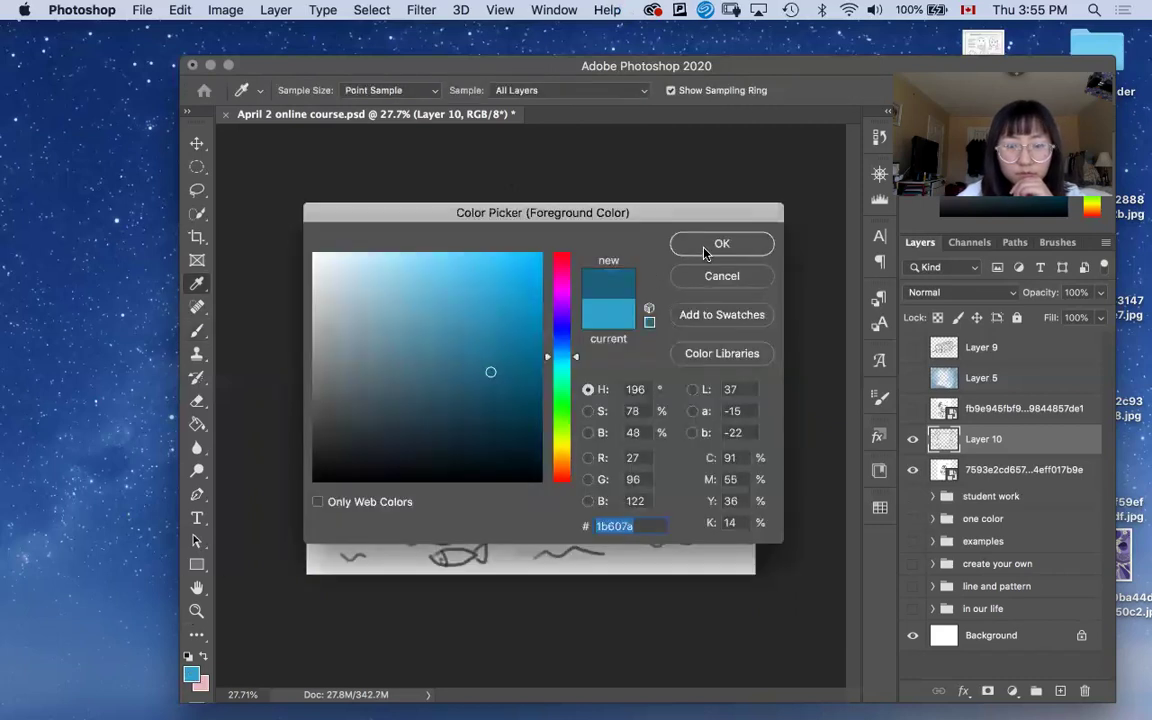
click(722, 243)
click(605, 260)
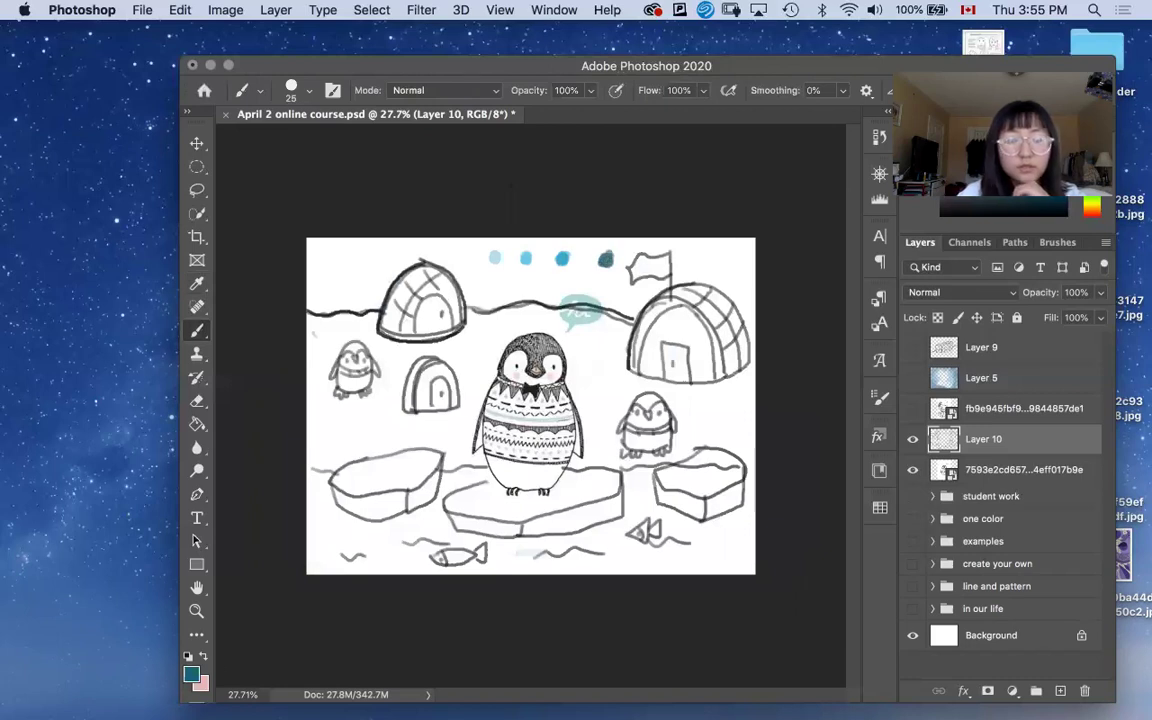
Set the foreground color to dark navy blue #0e3b4c and paint a fifth sample dot over the flag.
click(191, 674)
click(498, 410)
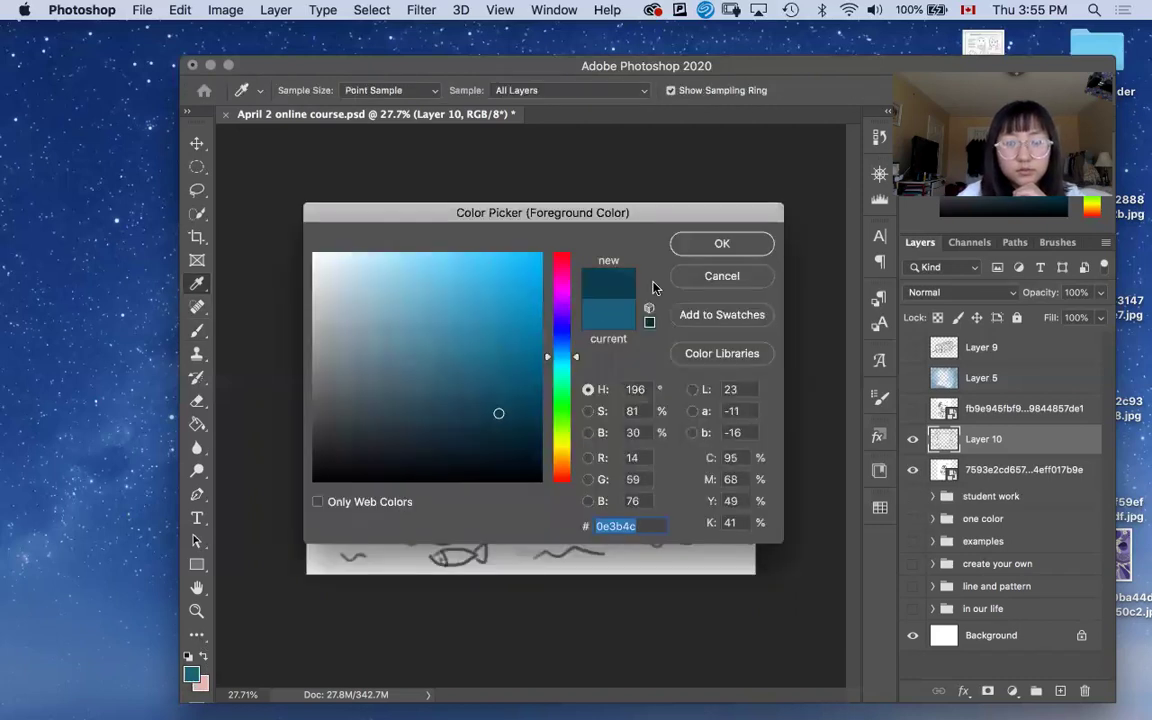
click(700, 244)
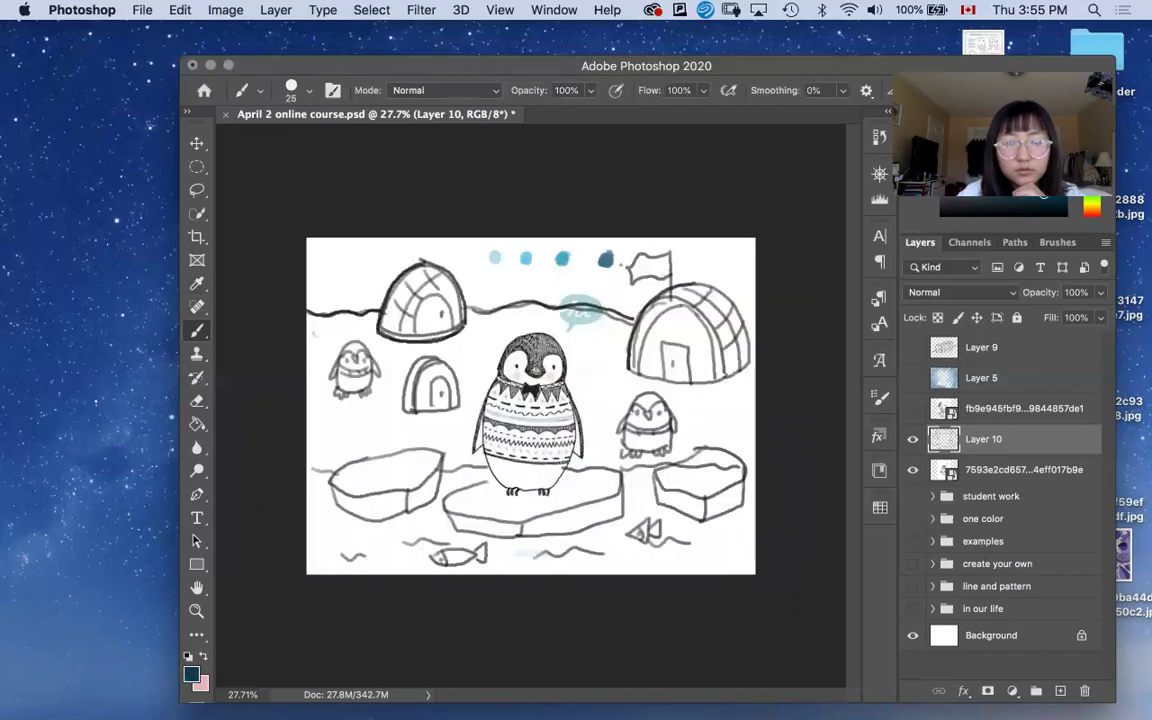
drag(570, 312, 590, 314)
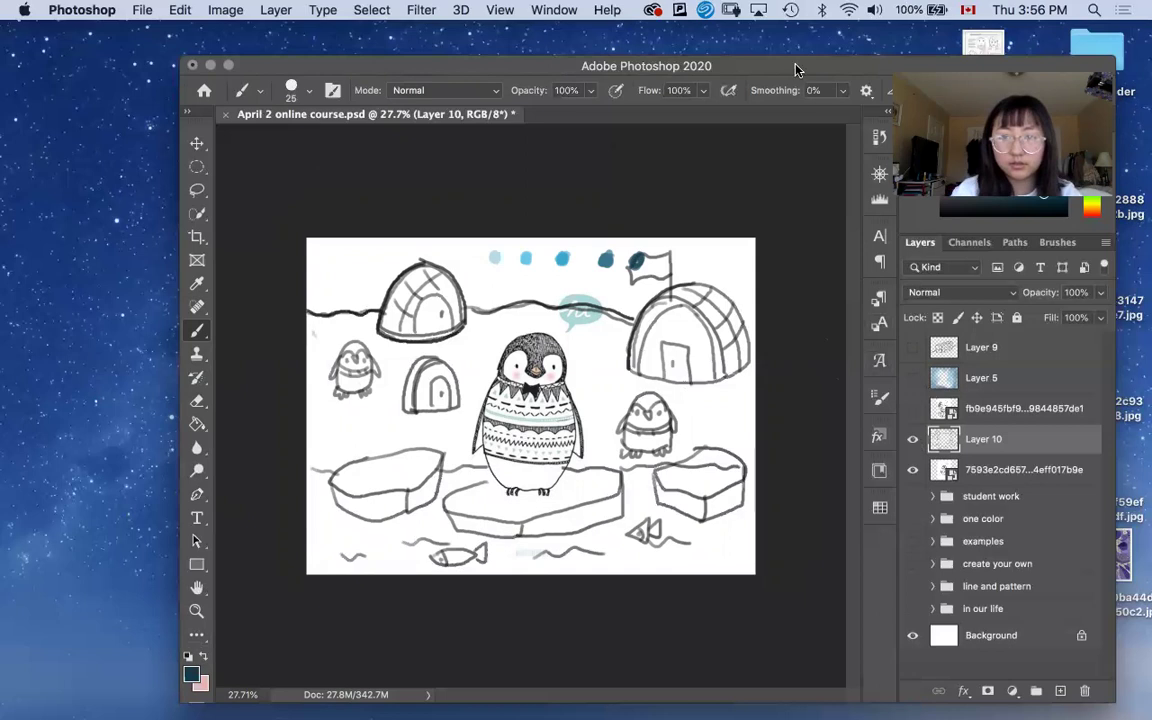
Reposition the Photoshop window on the screen and minimize it to get to the desktop images.
drag(792, 64, 493, 85)
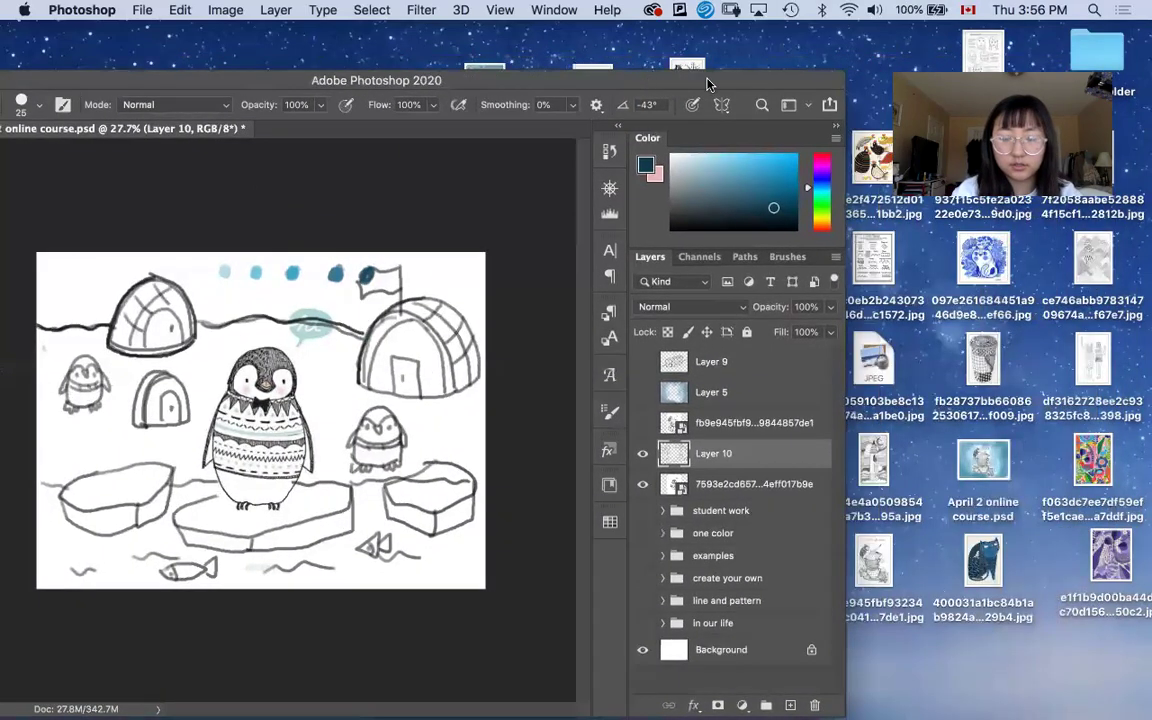
drag(707, 84, 795, 46)
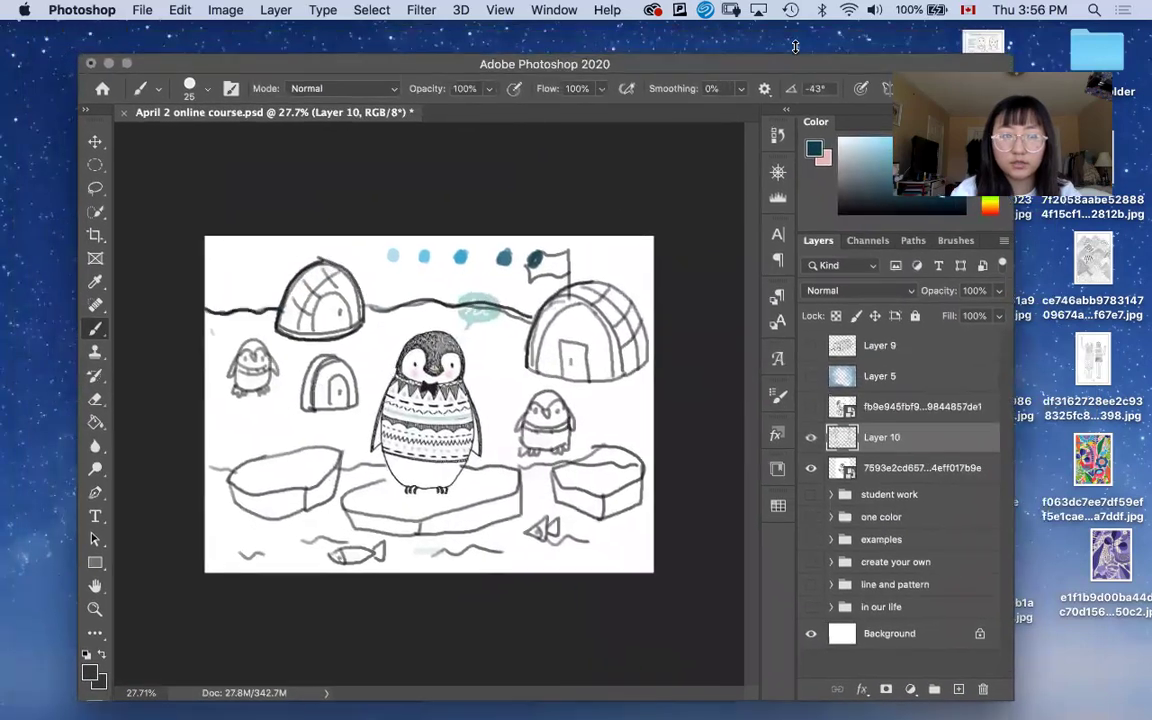
drag(605, 58, 623, 54)
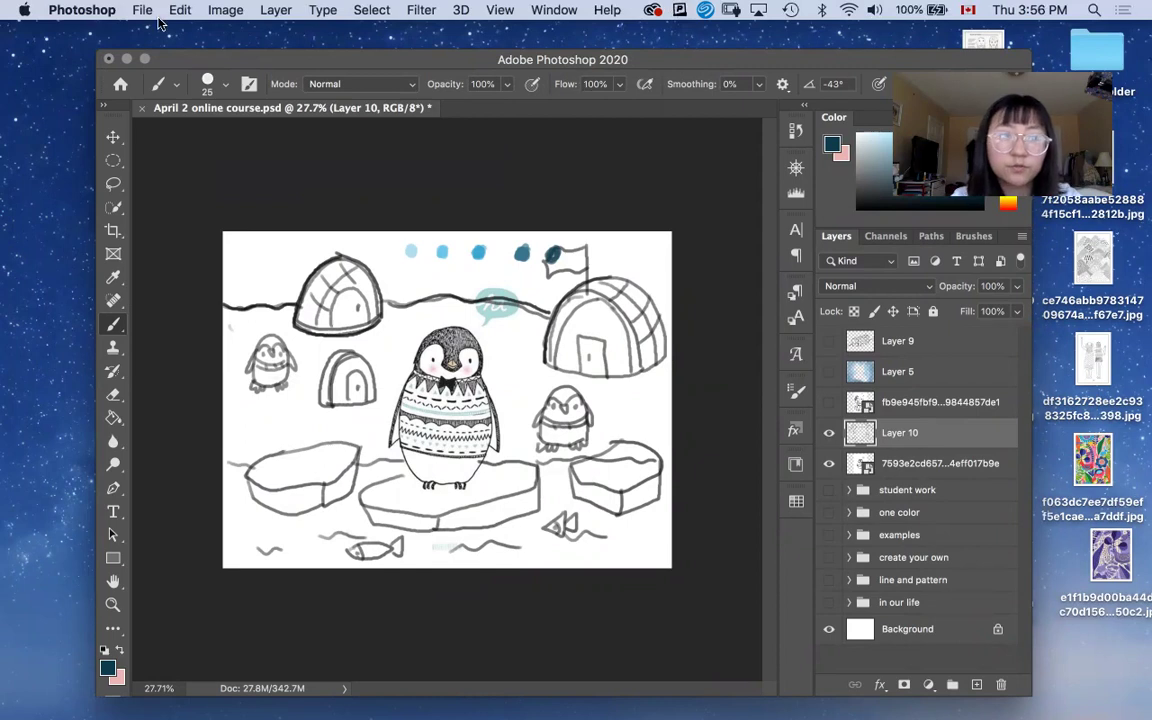
click(126, 60)
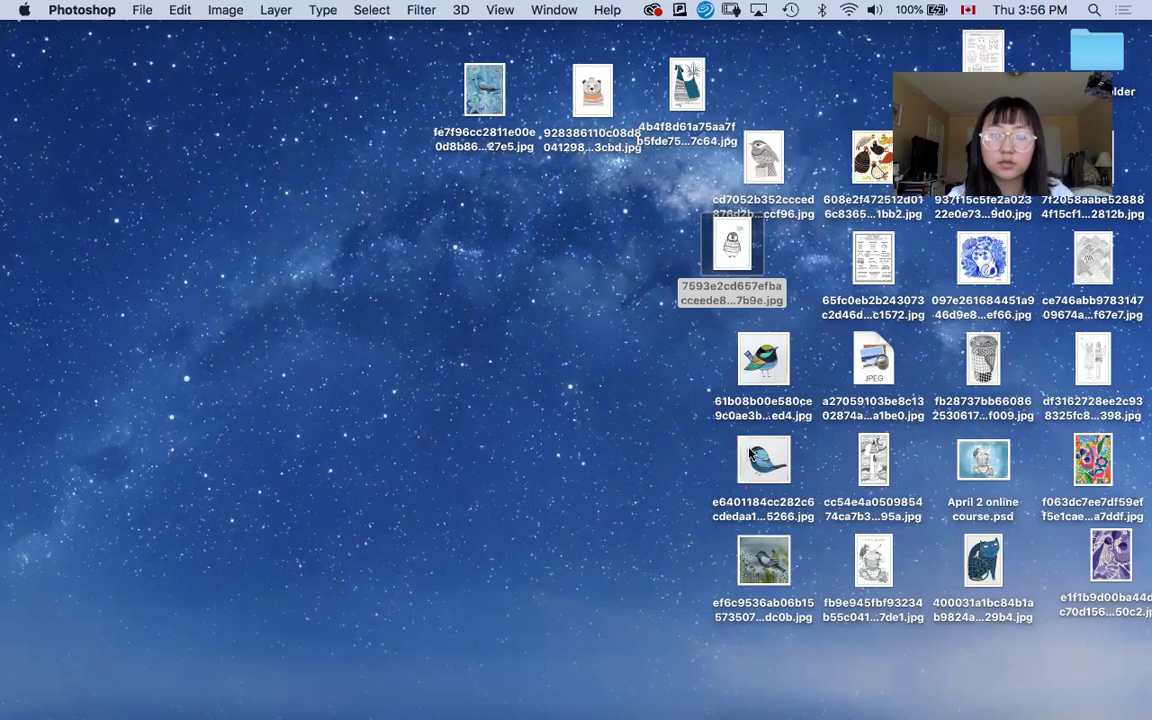
Switch to Preview by opening the blue patterned bird image from the desktop, and shift its window slightly lower.
click(749, 481)
double_click(749, 481)
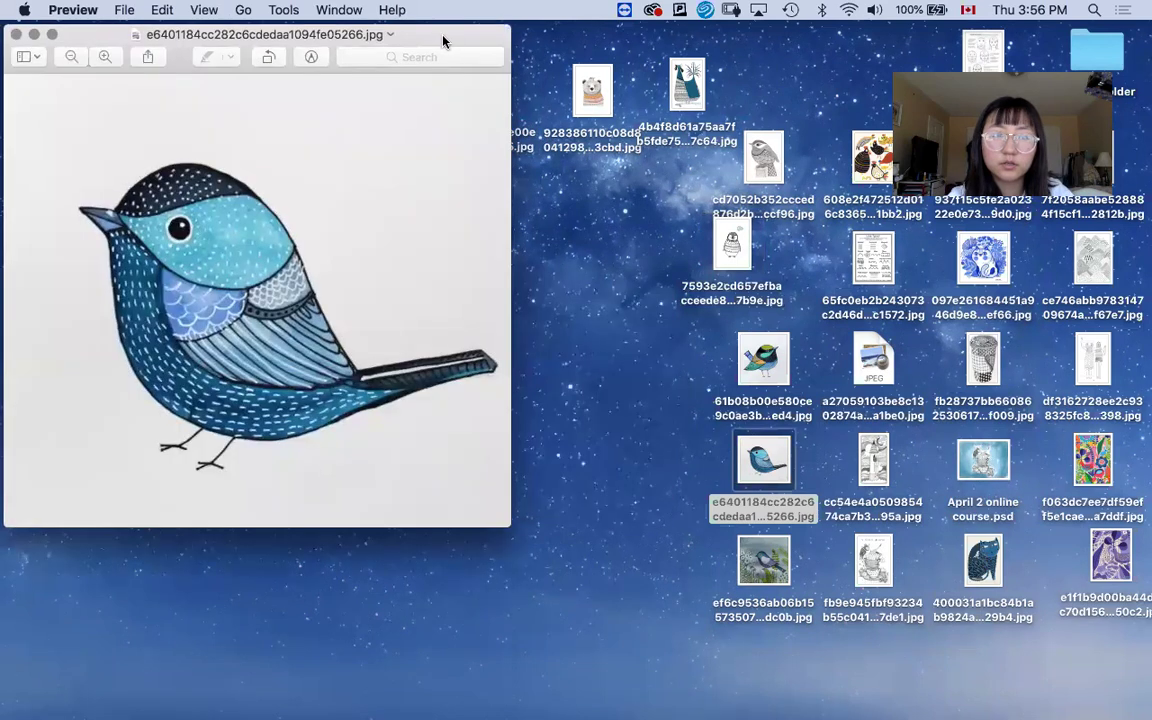
drag(444, 41, 437, 109)
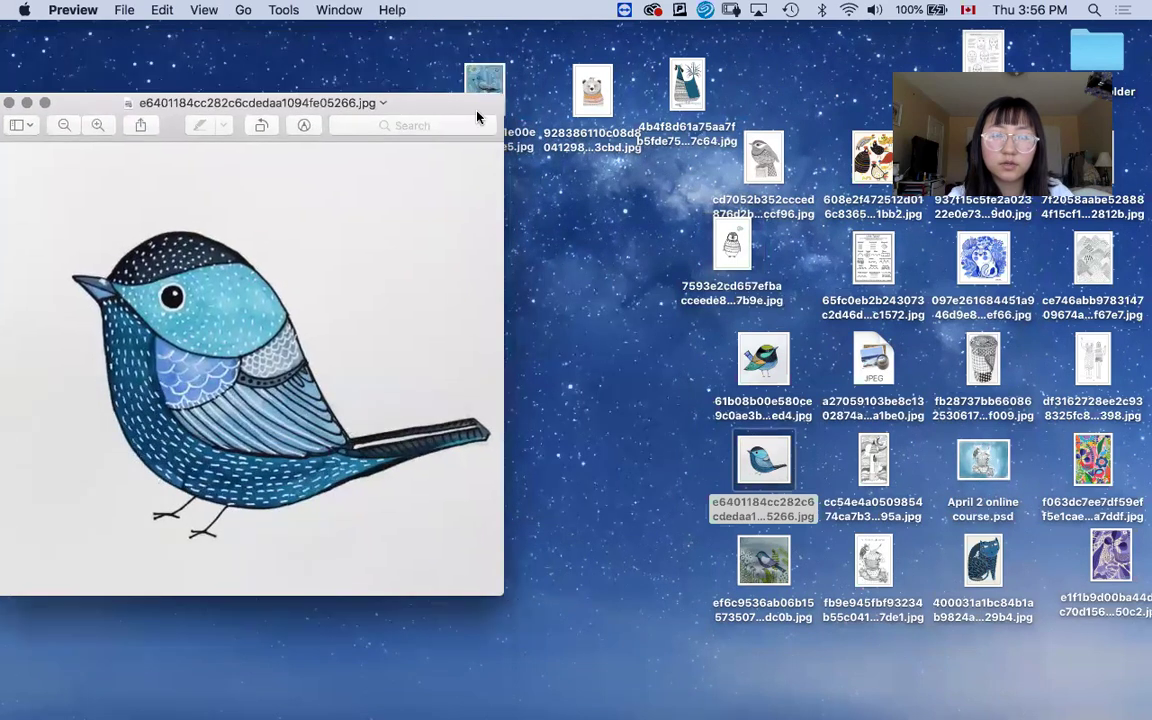
Open the desktop image of the bear in a patterned sweater, widen its window and place it over the bird.
double_click(594, 92)
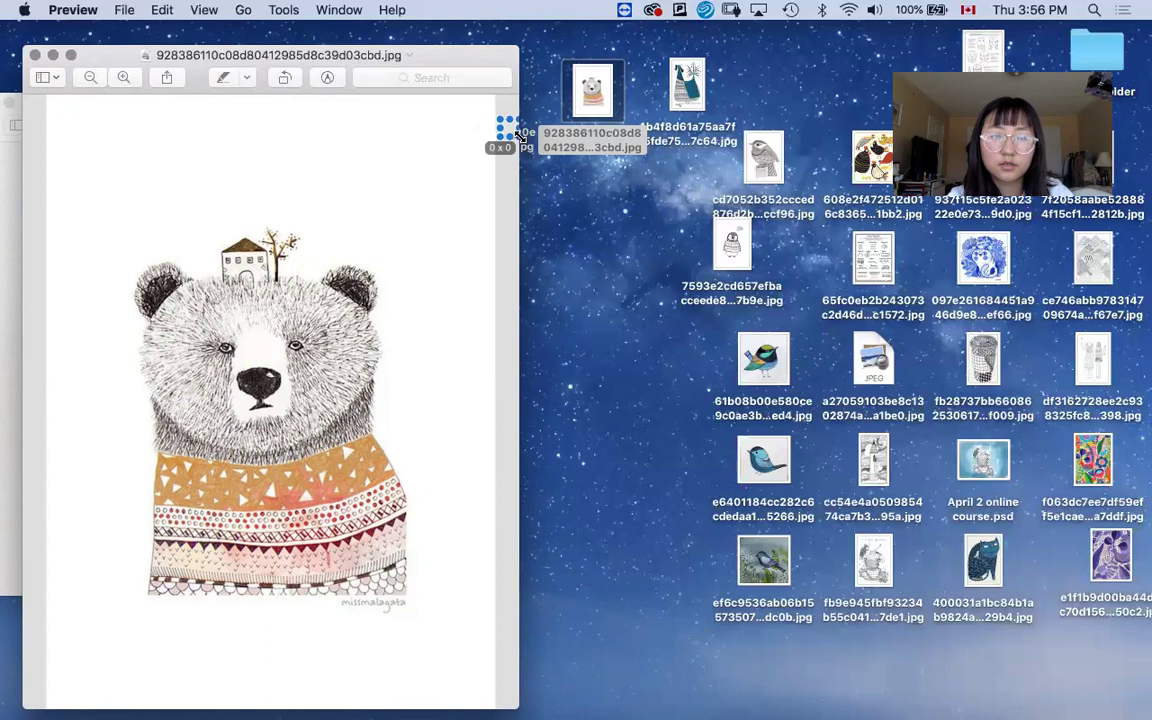
drag(519, 128, 696, 130)
drag(85, 57, 364, 153)
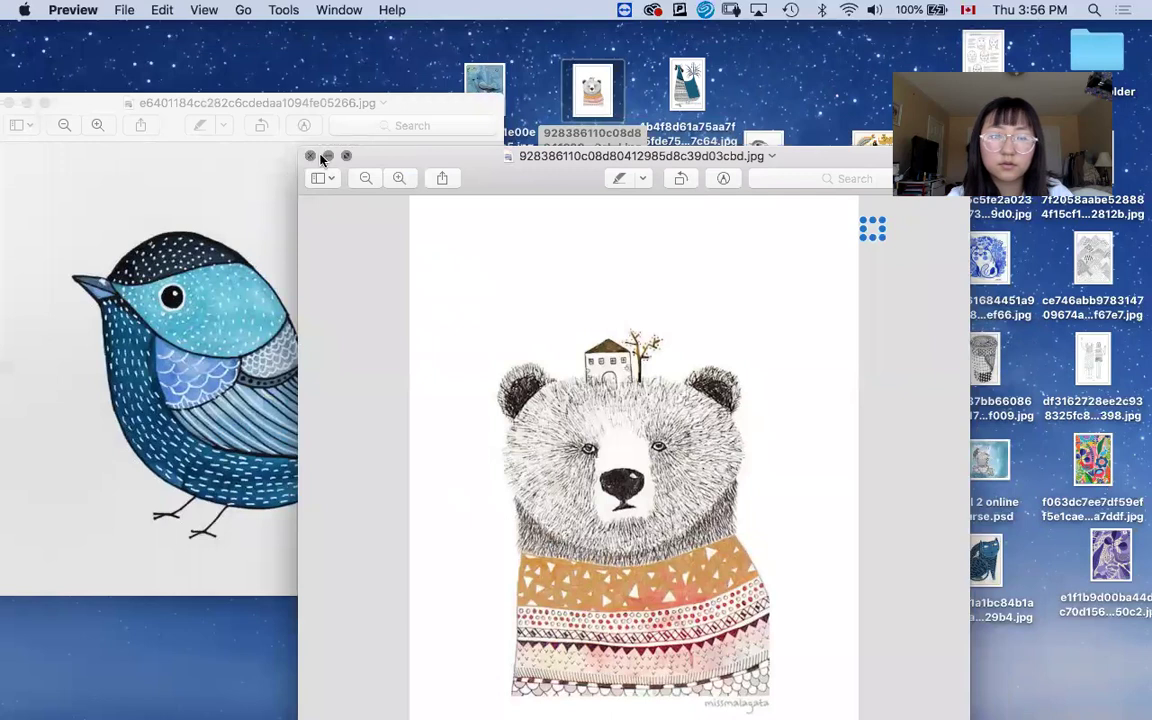
drag(455, 160, 65, 102)
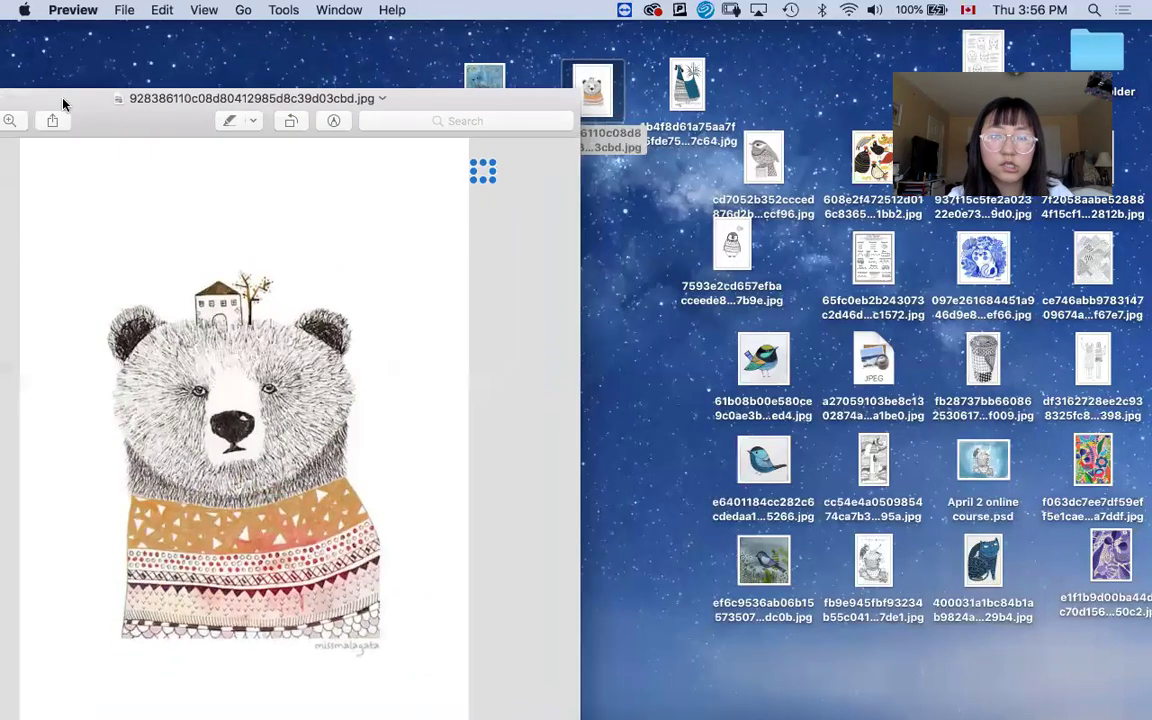
Open the desktop image of the patterned penguin and move its window lower, in front of the bear.
double_click(728, 252)
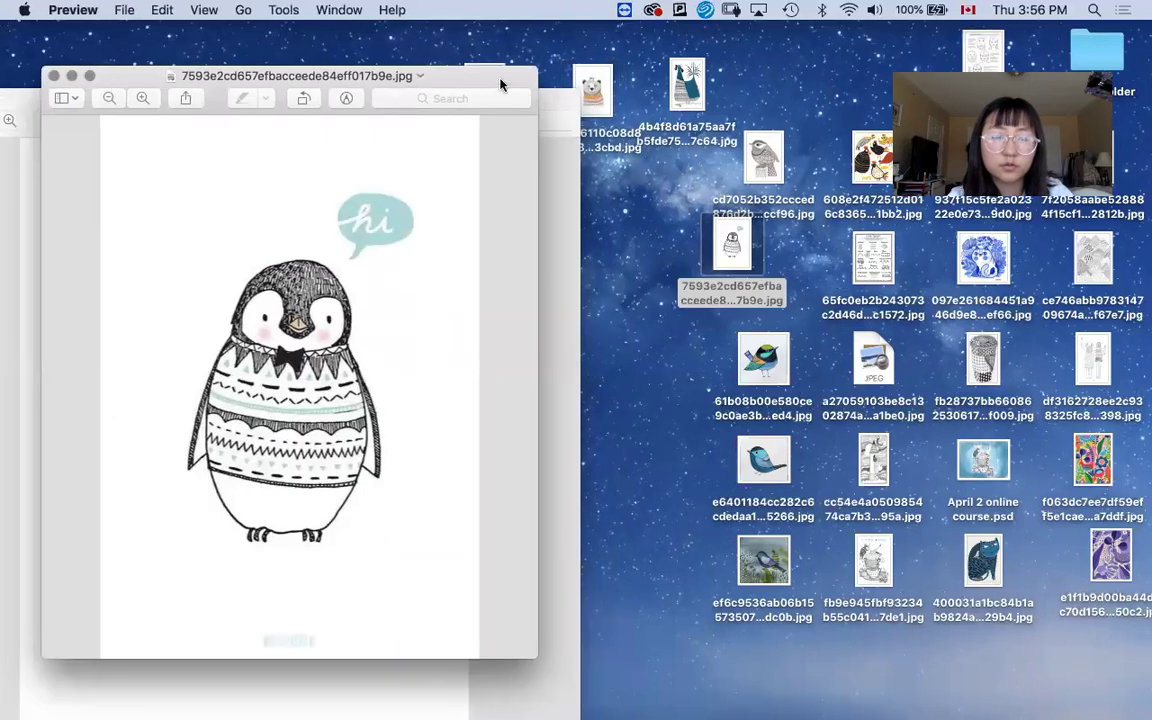
drag(488, 88, 495, 217)
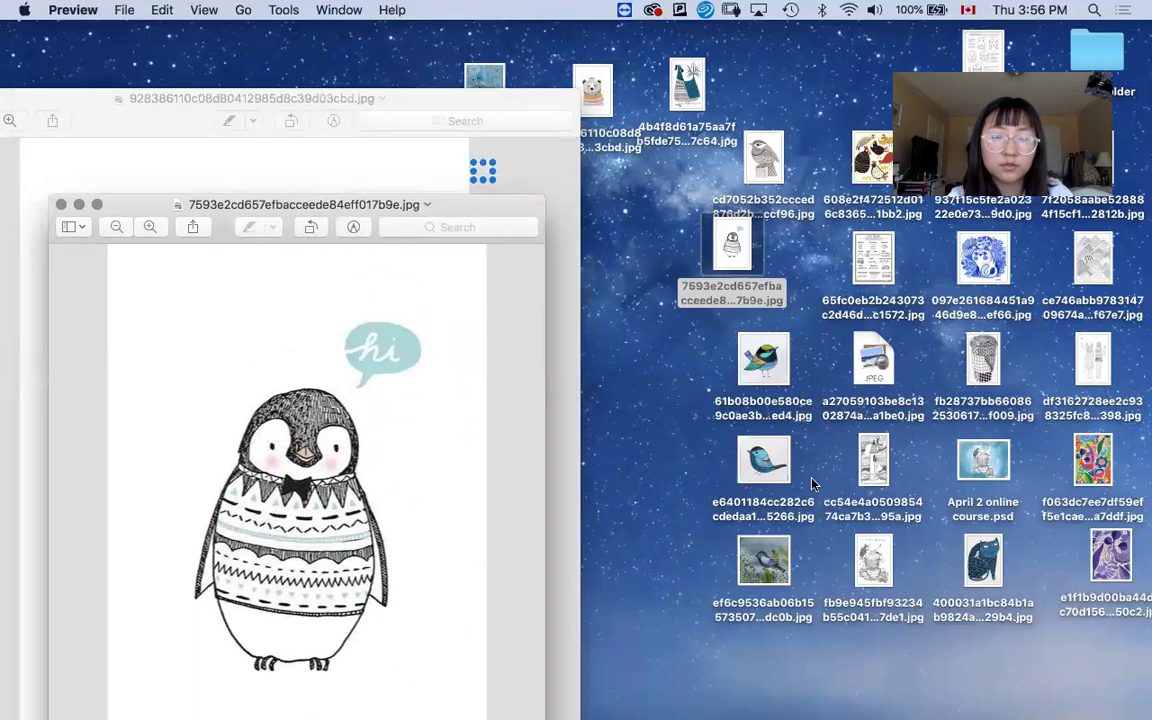
click(643, 470)
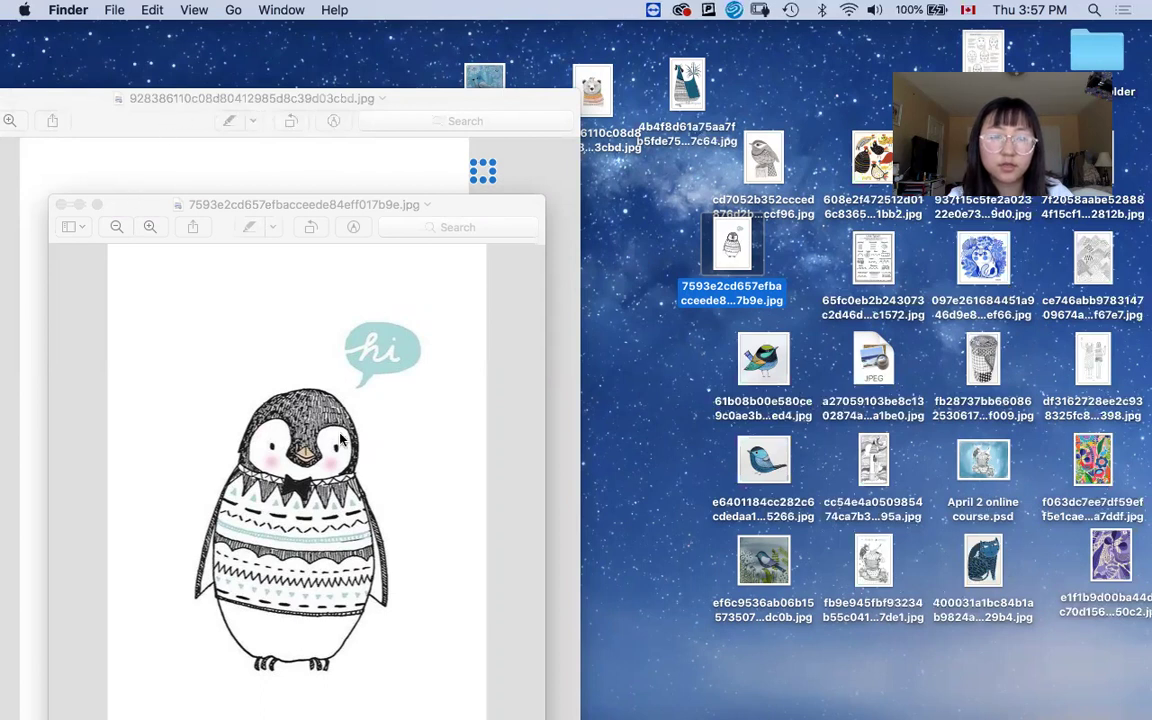
Open the illustration IMG_0372.JPG from the Dock's stack of files.
mouse_move(752, 705)
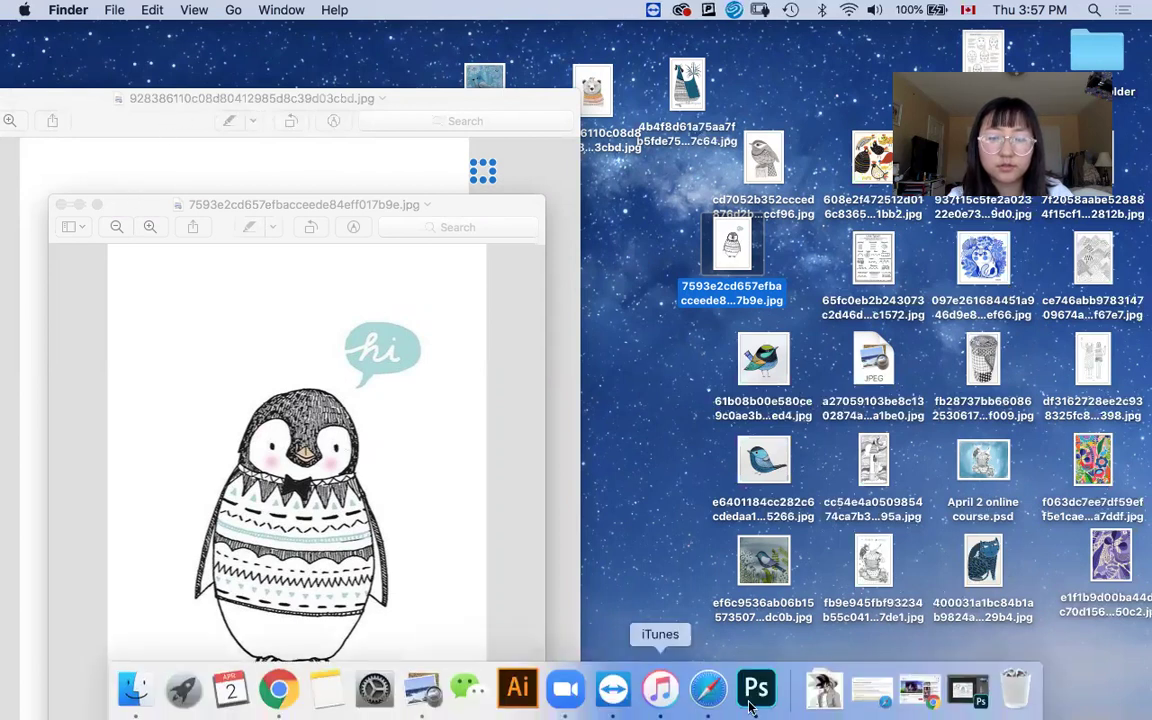
click(824, 690)
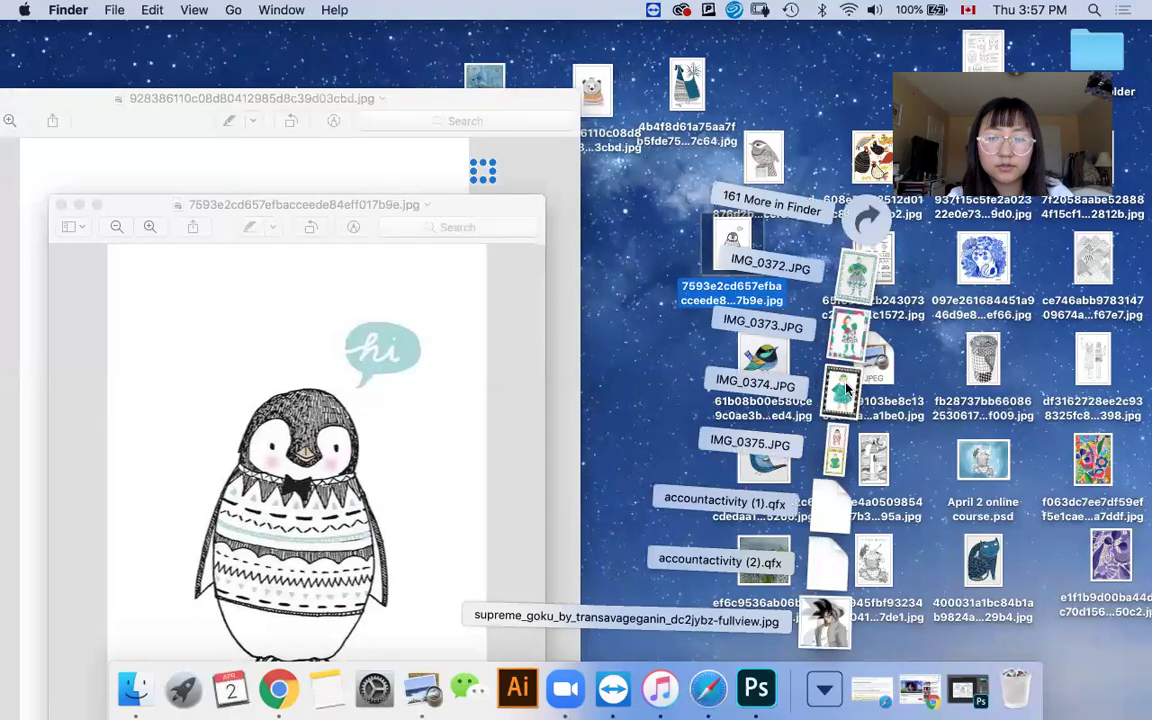
click(858, 284)
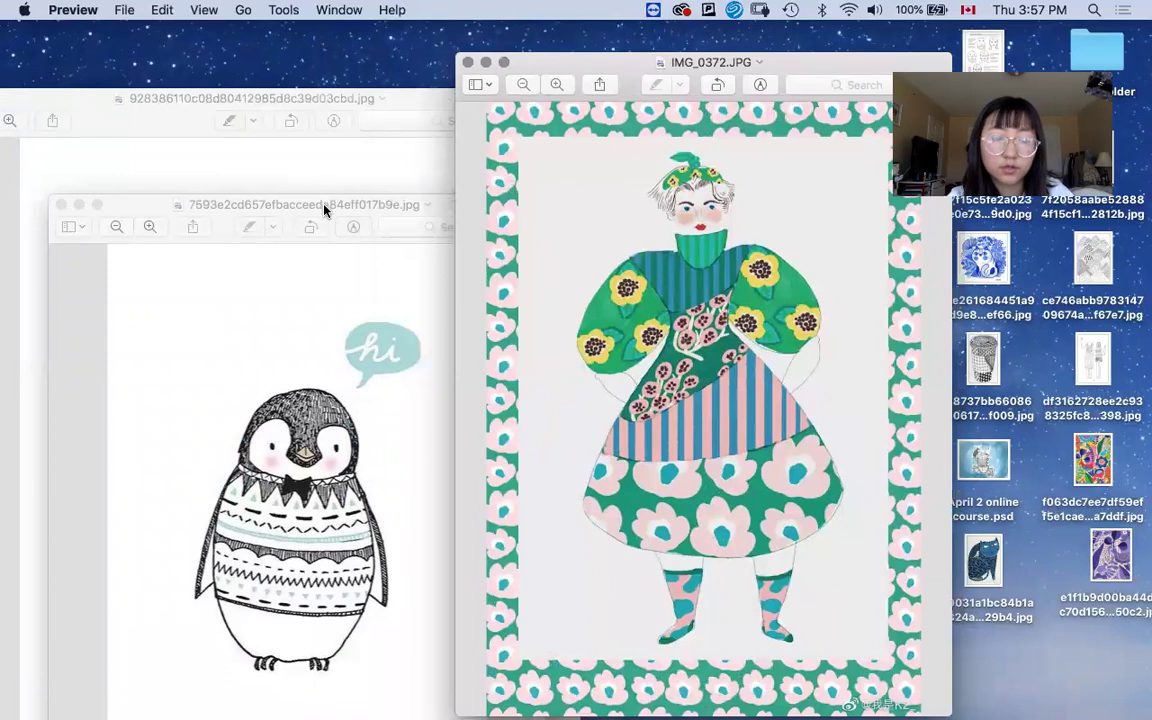
Move the penguin and bear windows aside to reach the bird, and close all the open reference images.
drag(327, 211, 741, 117)
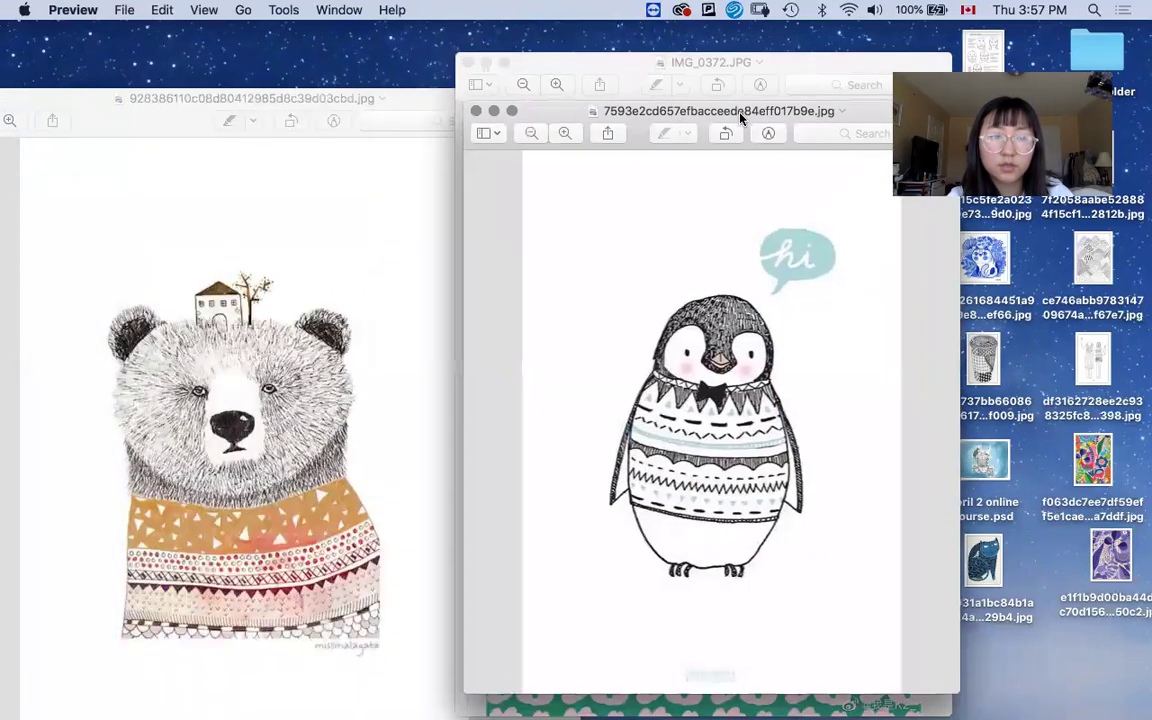
double_click(417, 100)
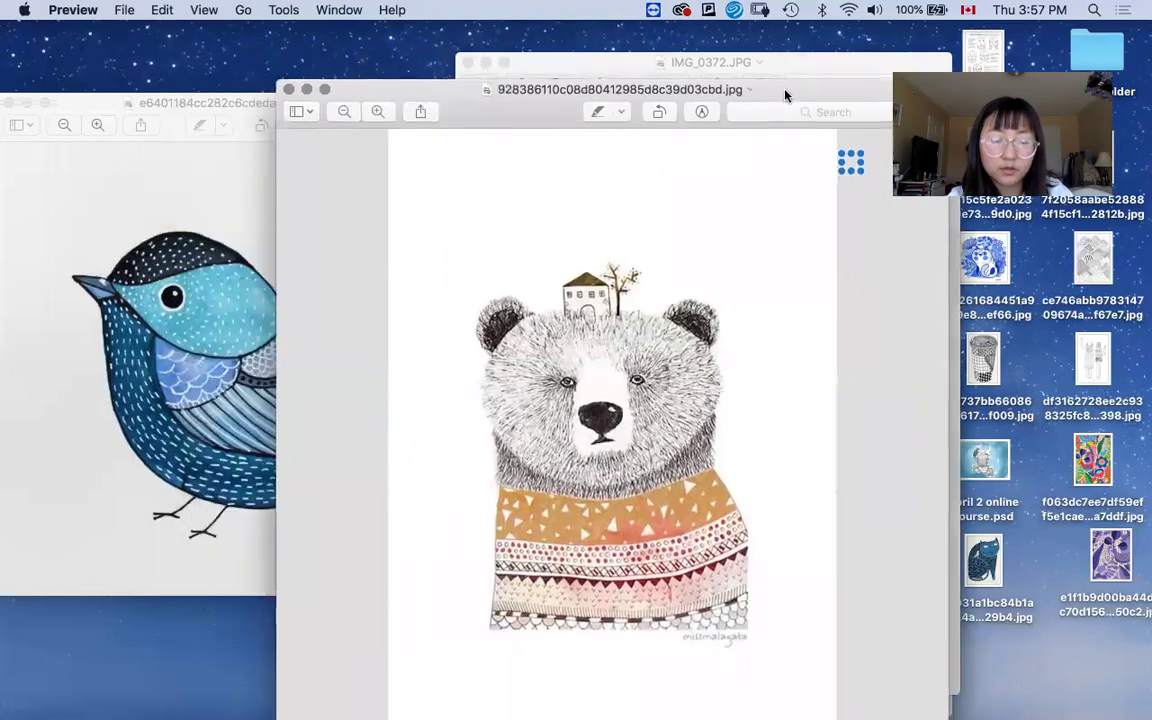
click(80, 107)
drag(80, 107, 276, 100)
key(super+w)
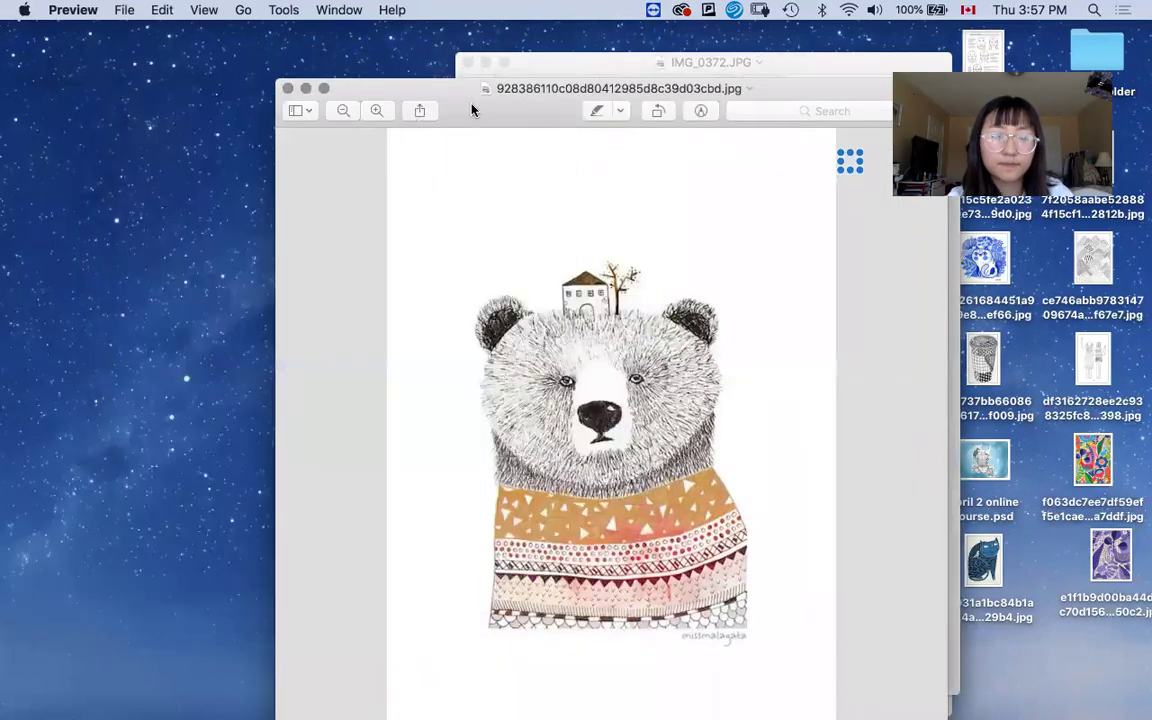
drag(470, 108, 545, 162)
click(359, 139)
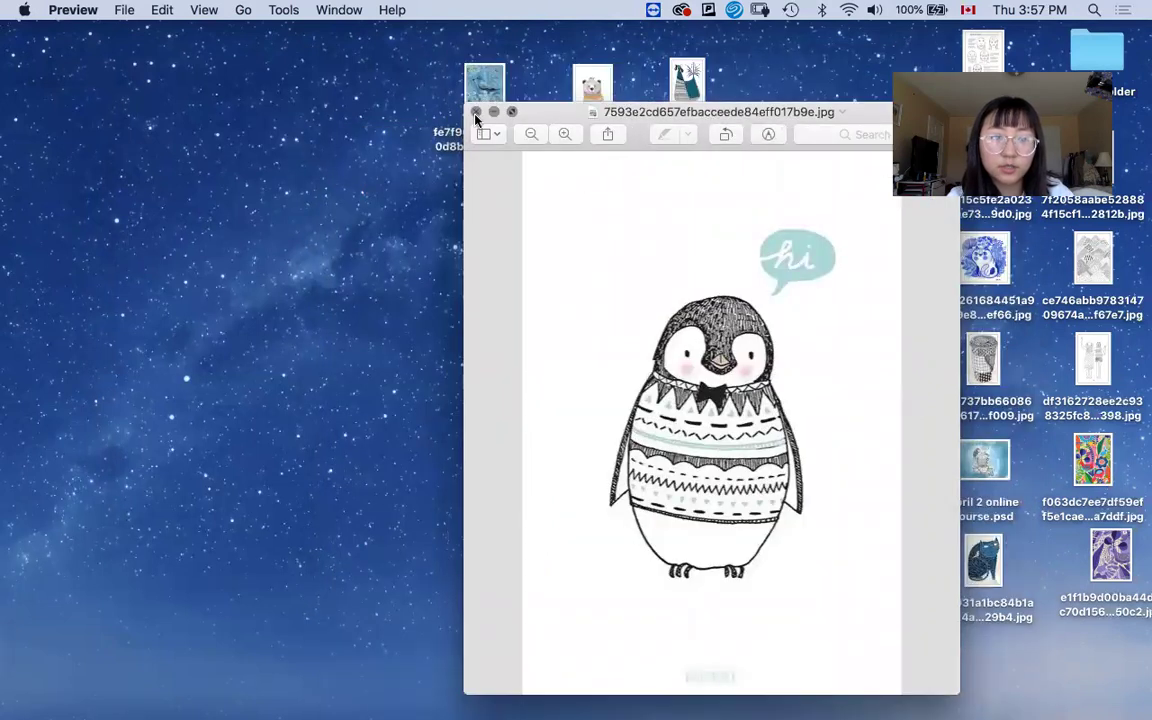
key(super+w)
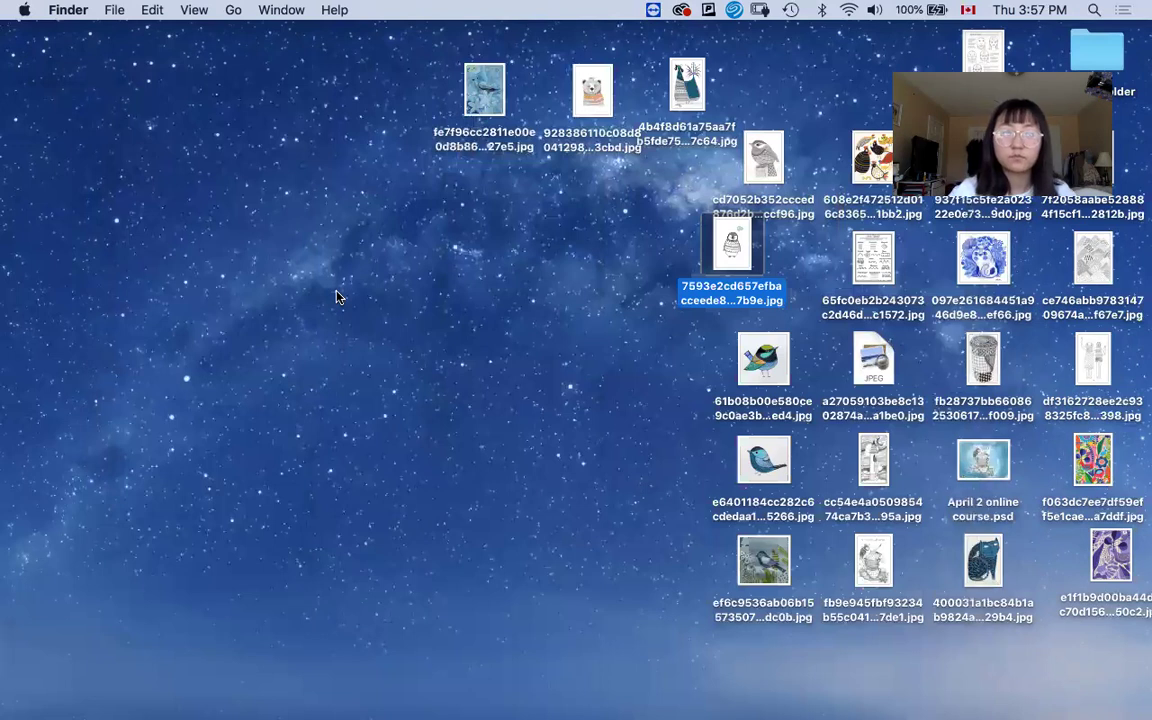